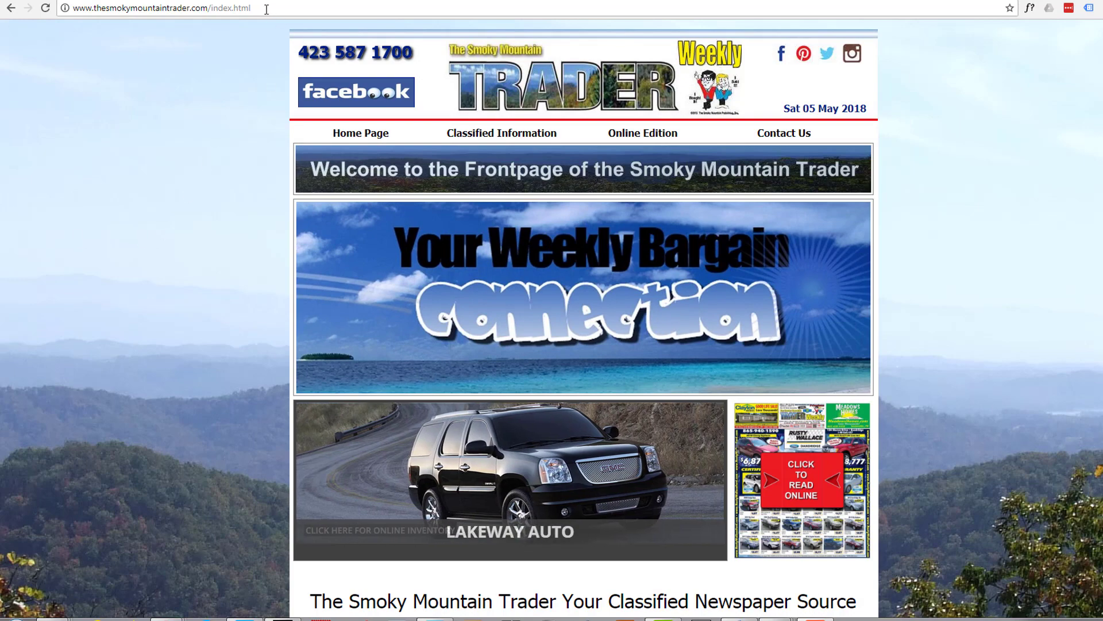
Load the site's 404.html page and follow its link back to the home page
{"action": "left_click_drag", "start_coordinate": [259, 8], "coordinate": [211, 15]}
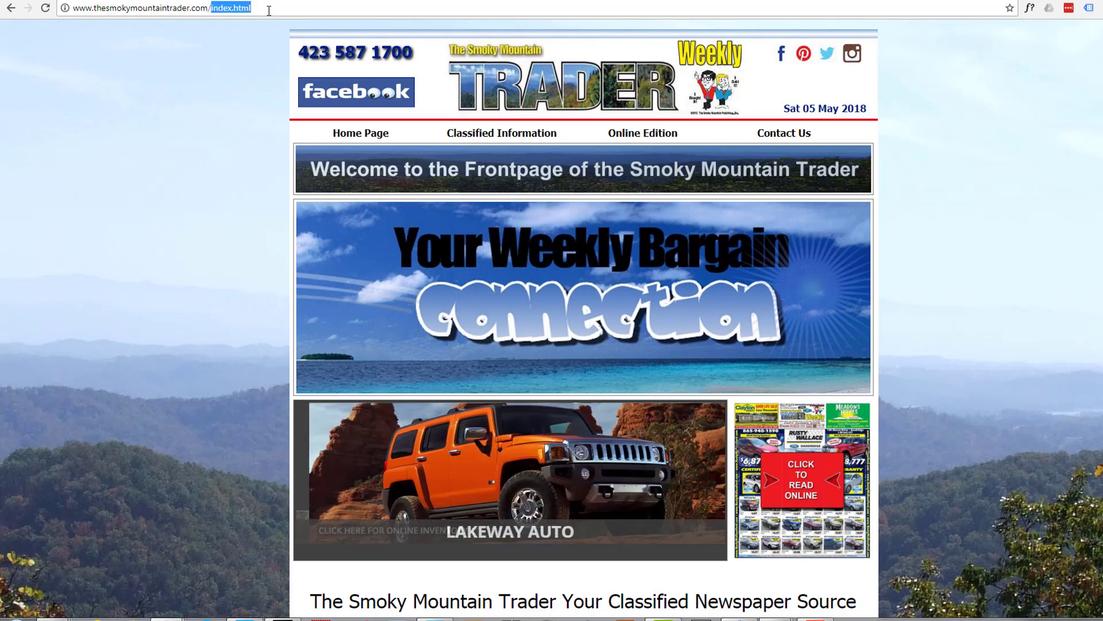
{"action": "type", "text": "404.html"}
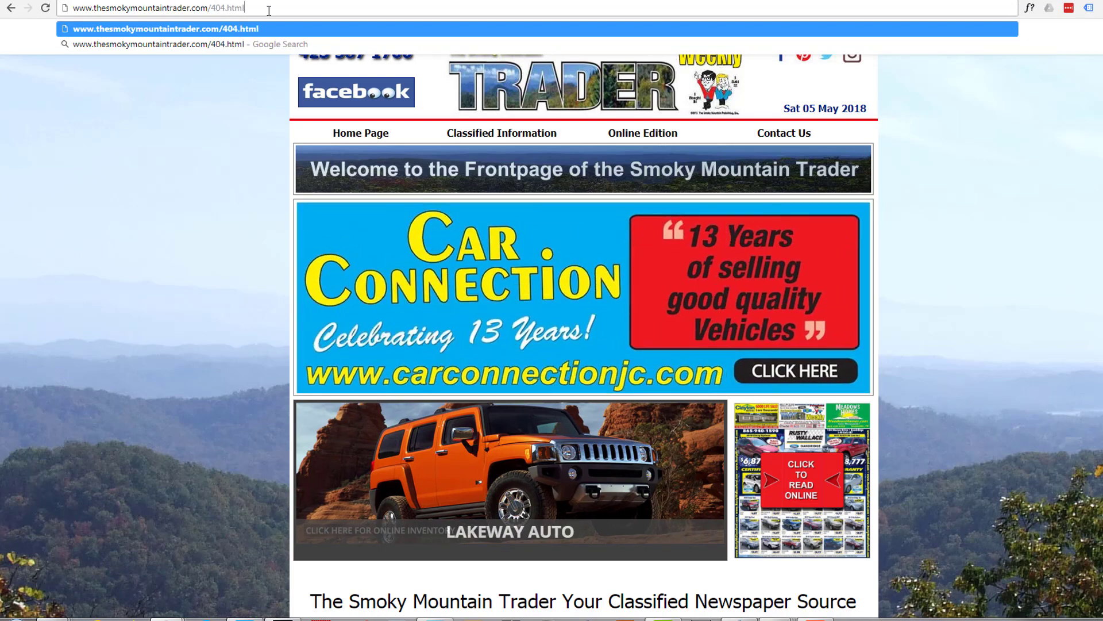
{"action": "key", "text": "Return"}
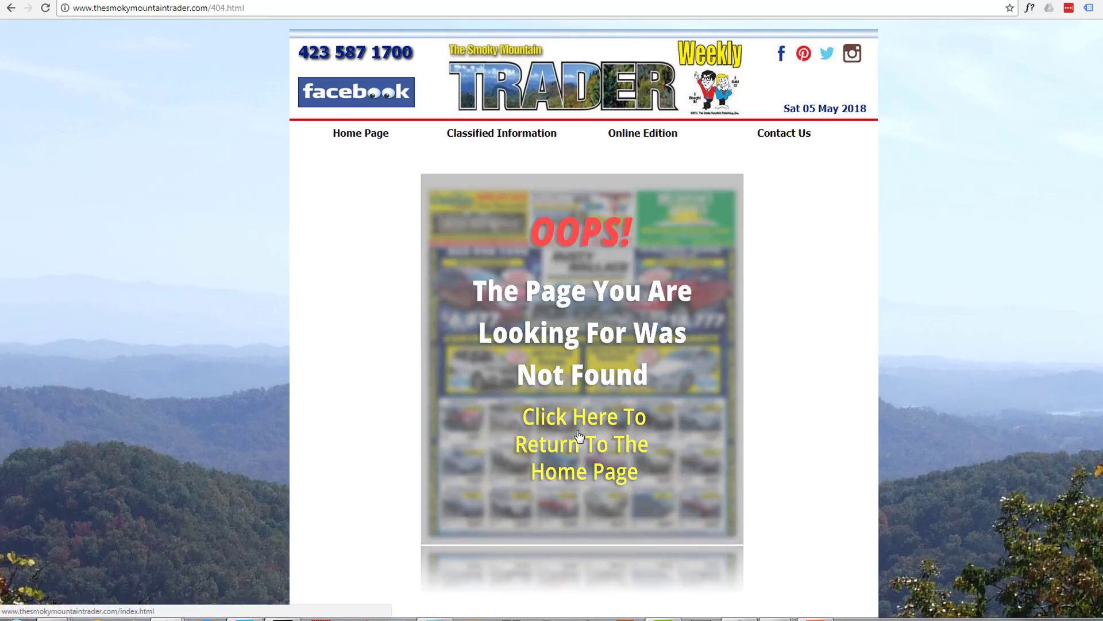
{"action": "left_click", "coordinate": [573, 450]}
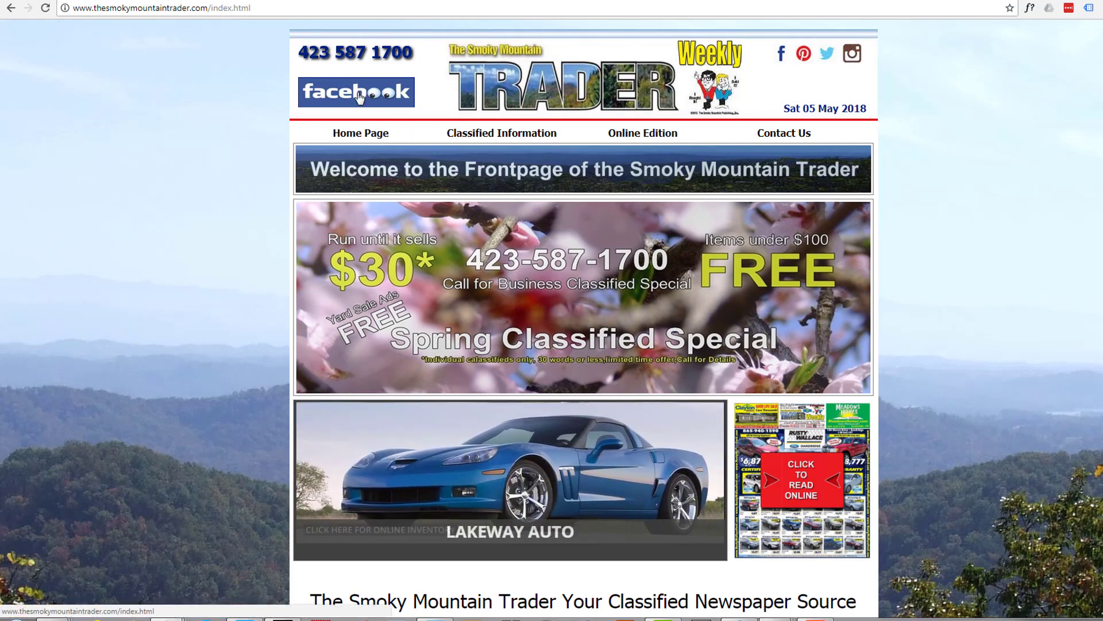
Request the nonexistent /fish address on the site to test its error handling, and return to the home page
{"action": "left_click_drag", "start_coordinate": [253, 7], "coordinate": [211, 8]}
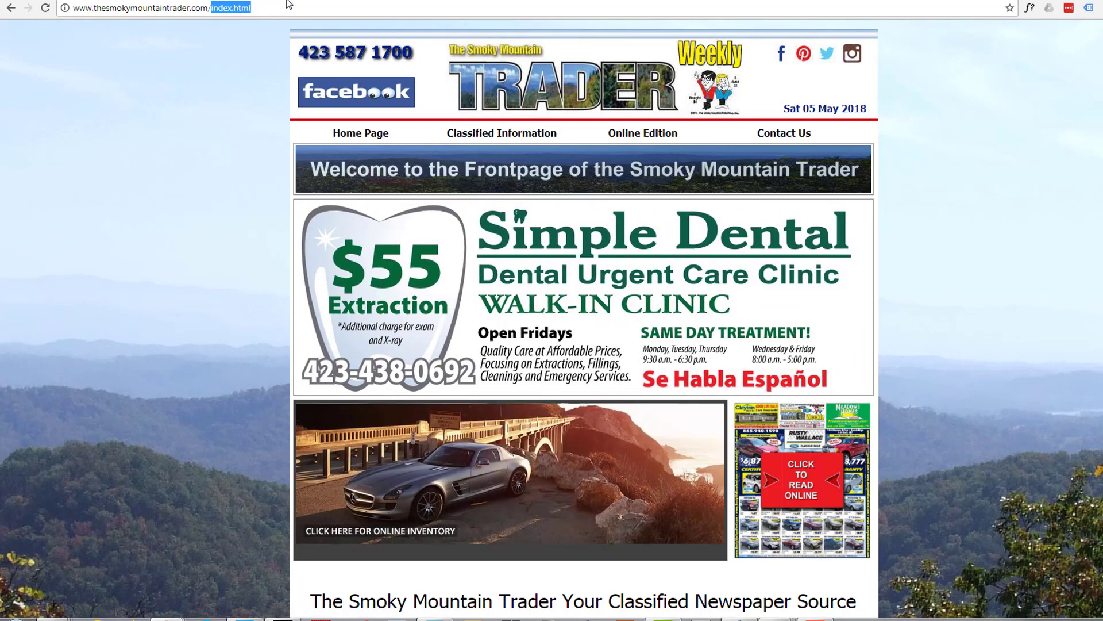
{"action": "type", "text": "fish"}
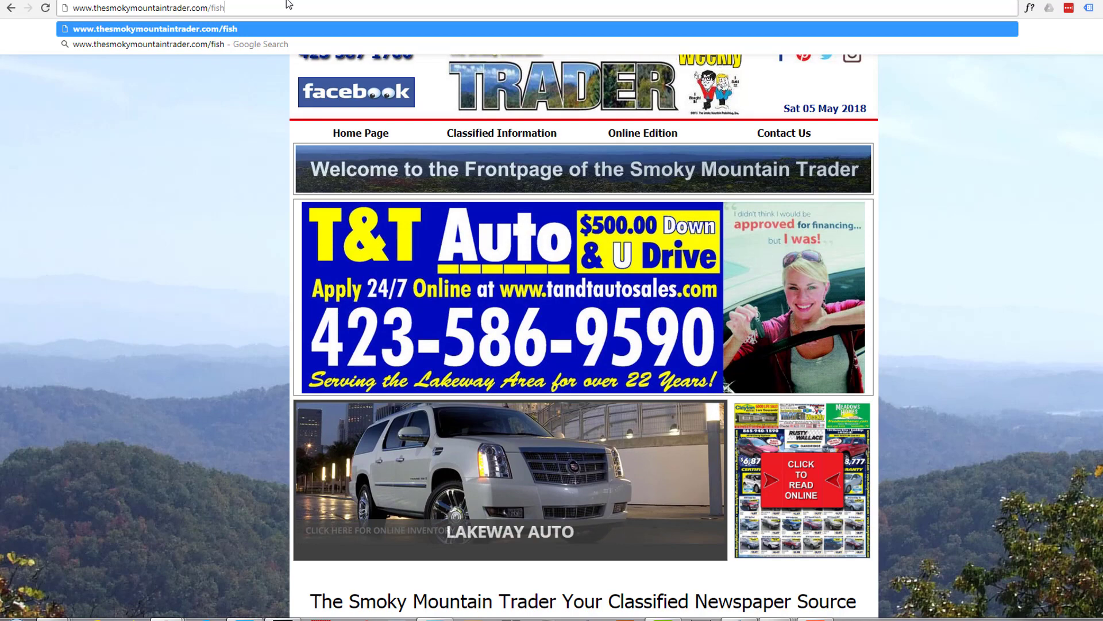
{"action": "key", "text": "Return"}
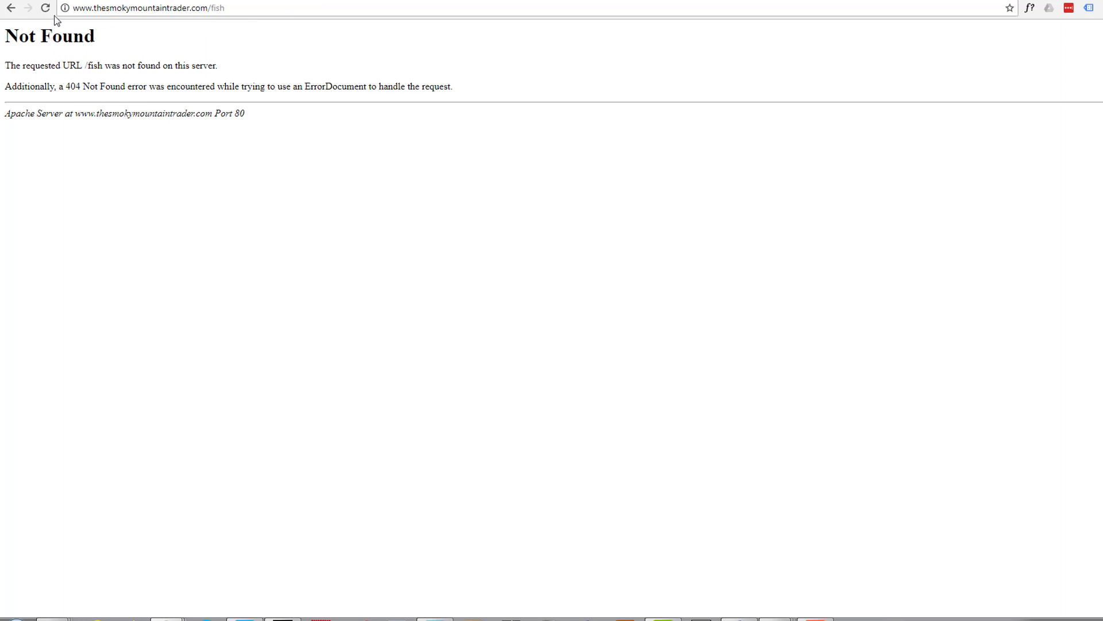
{"action": "left_click", "coordinate": [12, 9]}
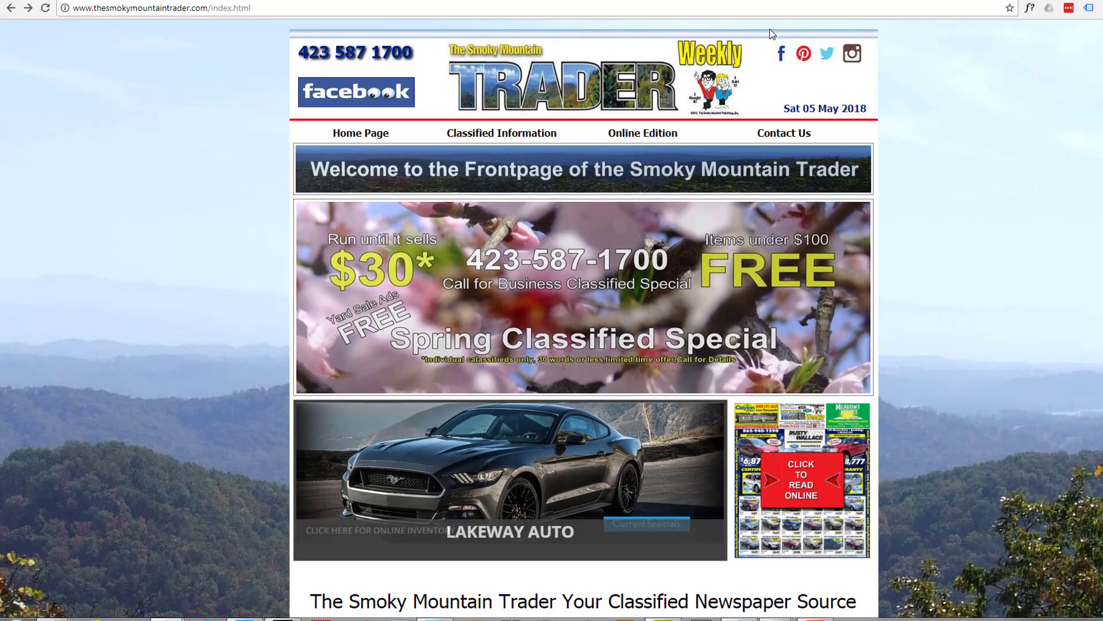
Switch to the GoDaddy File Manager and look through the webroot for 404.html and an existing .htaccess file
{"action": "left_click", "coordinate": [807, 2]}
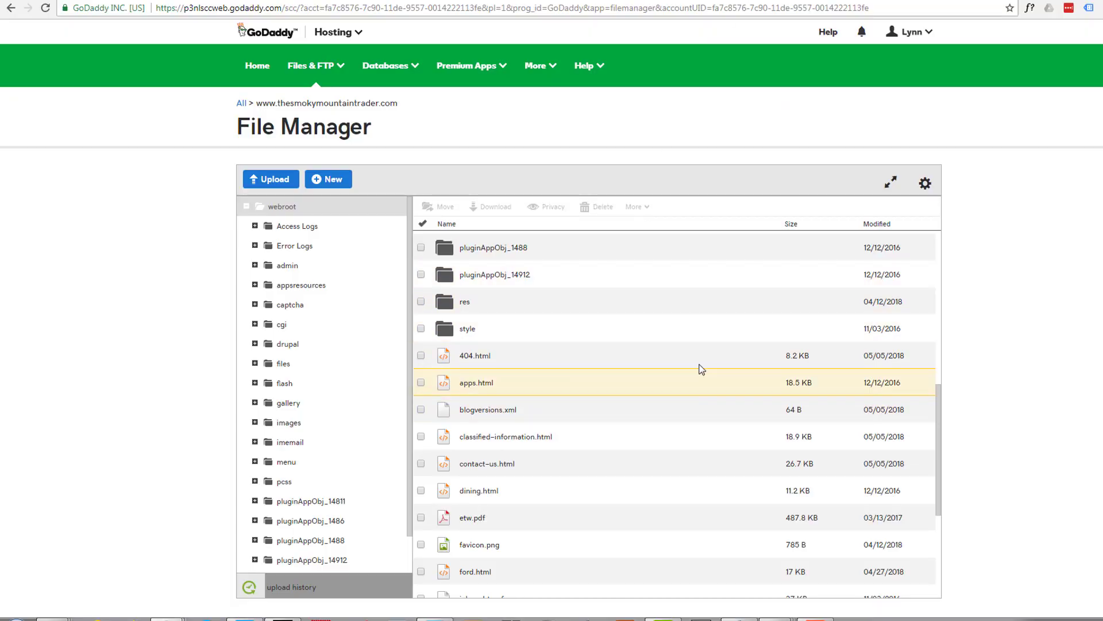
{"action": "scroll", "coordinate": [644, 299], "scroll_direction": "down", "scroll_amount": 4}
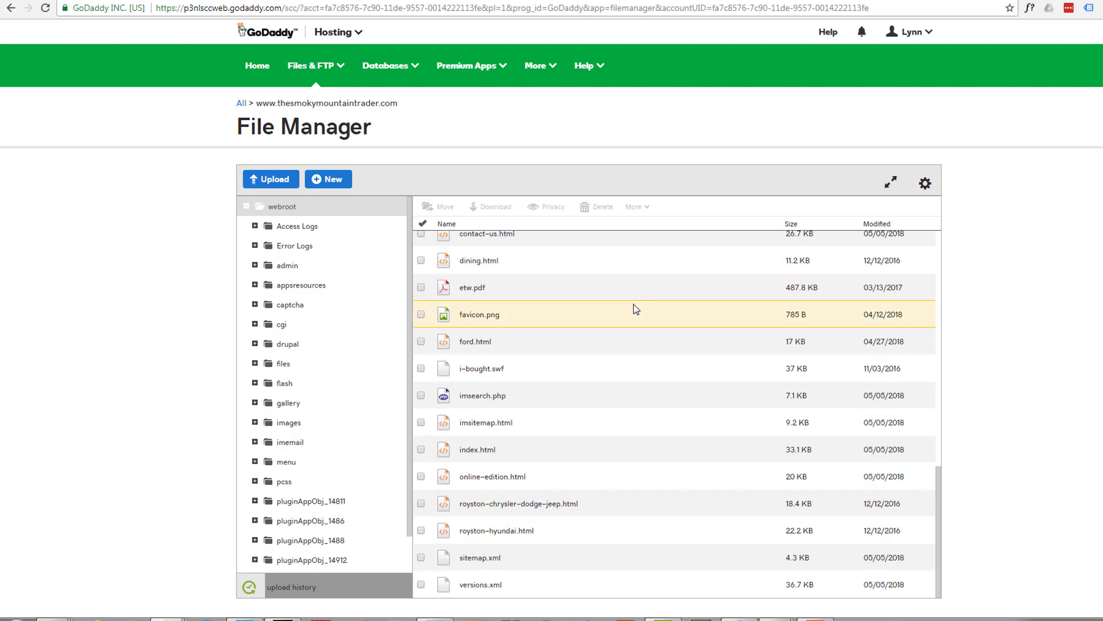
{"action": "scroll", "coordinate": [635, 309], "scroll_direction": "up", "scroll_amount": 3}
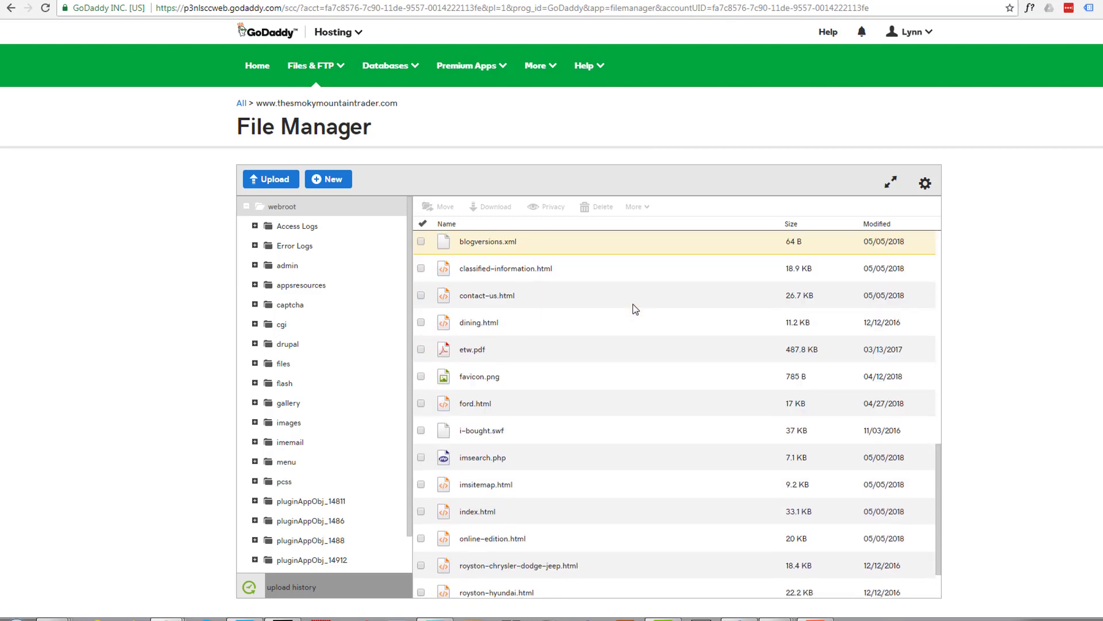
{"action": "scroll", "coordinate": [636, 309], "scroll_direction": "down", "scroll_amount": 3}
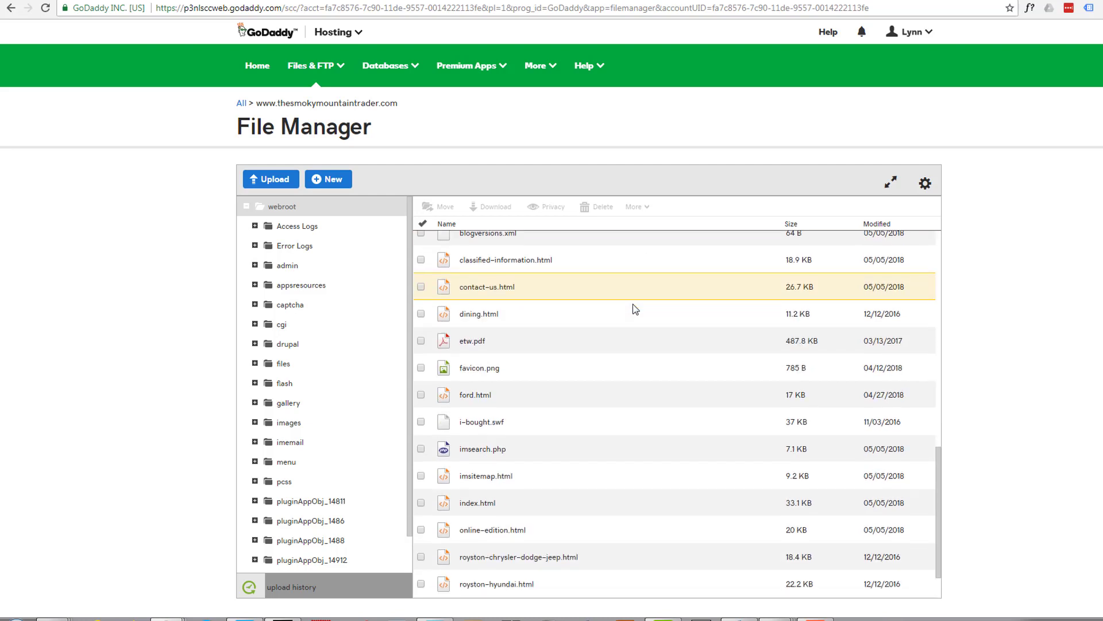
{"action": "scroll", "coordinate": [631, 310], "scroll_direction": "up", "scroll_amount": 6}
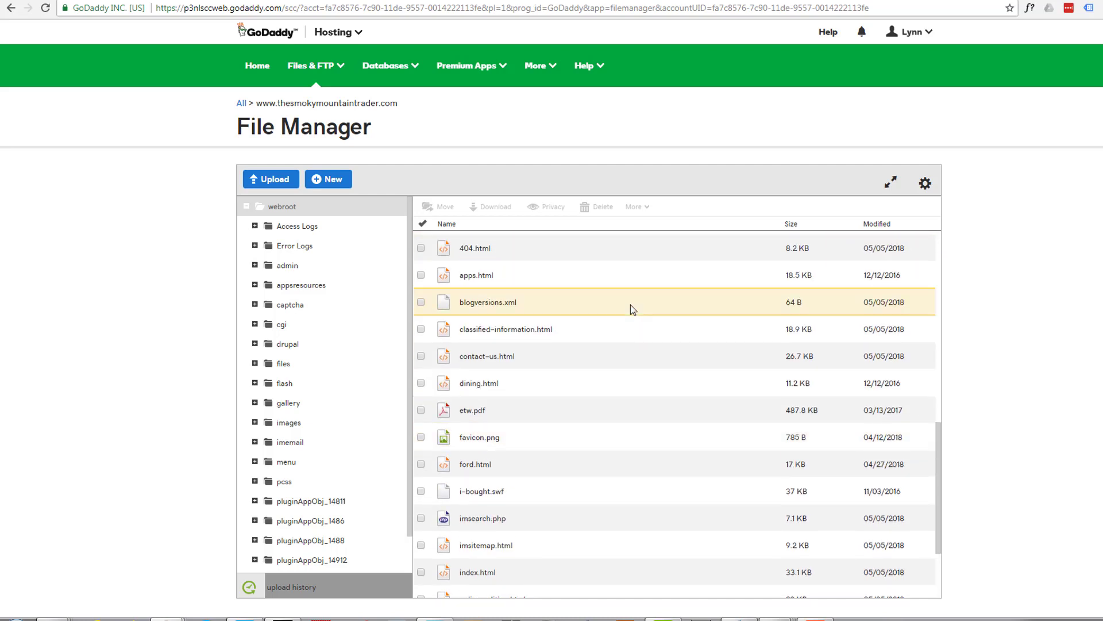
{"action": "scroll", "coordinate": [614, 306], "scroll_direction": "up", "scroll_amount": 5}
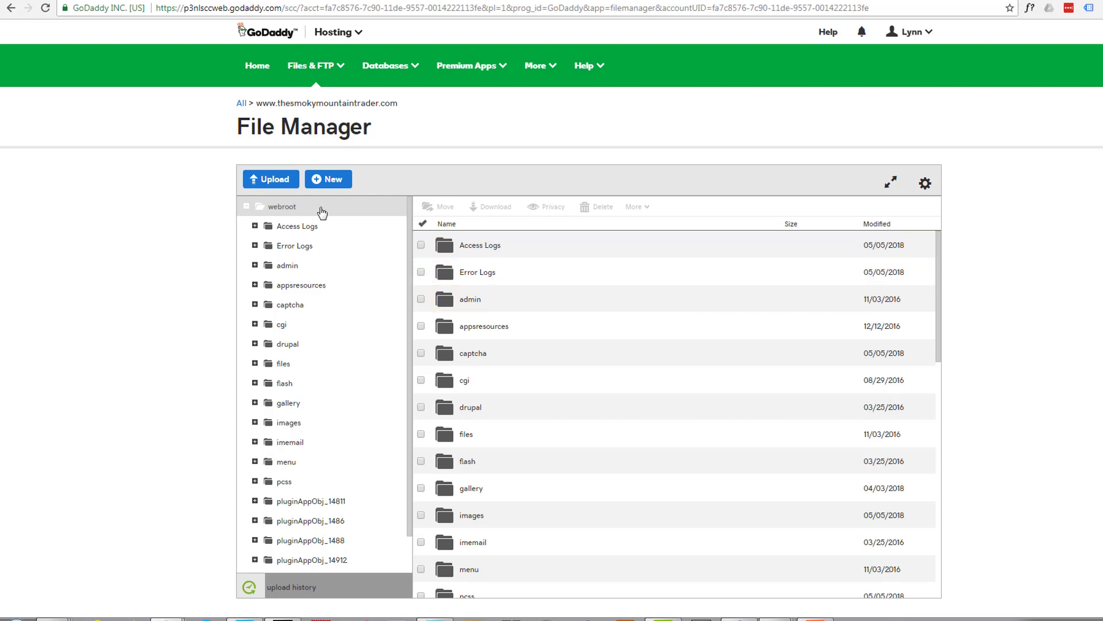
Create a new file named .htaccess in the webroot folder
{"action": "left_click", "coordinate": [334, 180]}
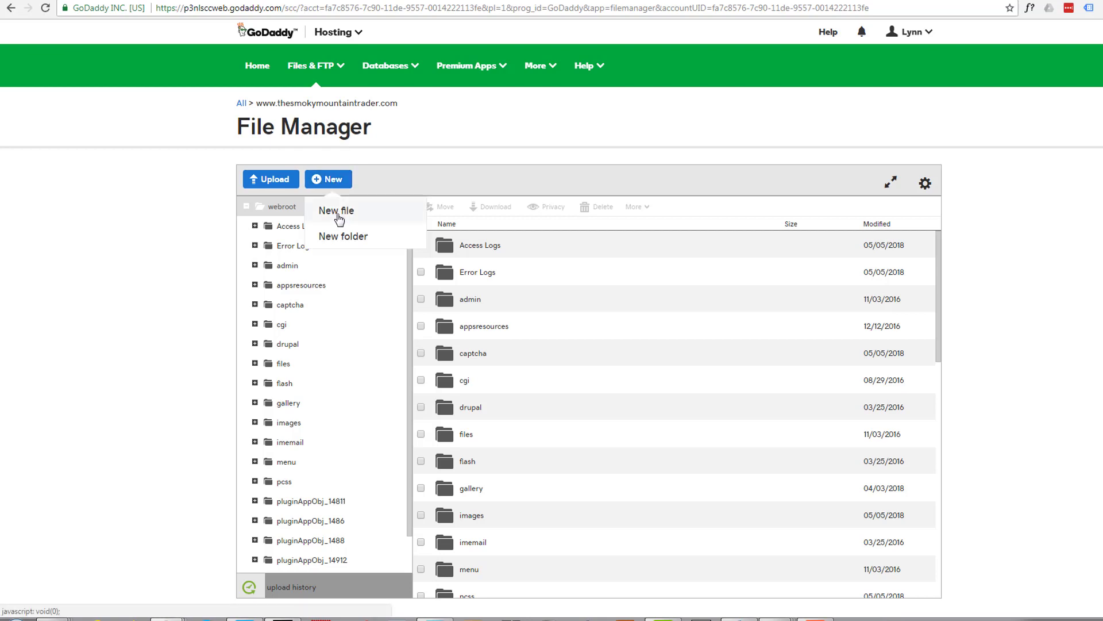
{"action": "left_click", "coordinate": [338, 212]}
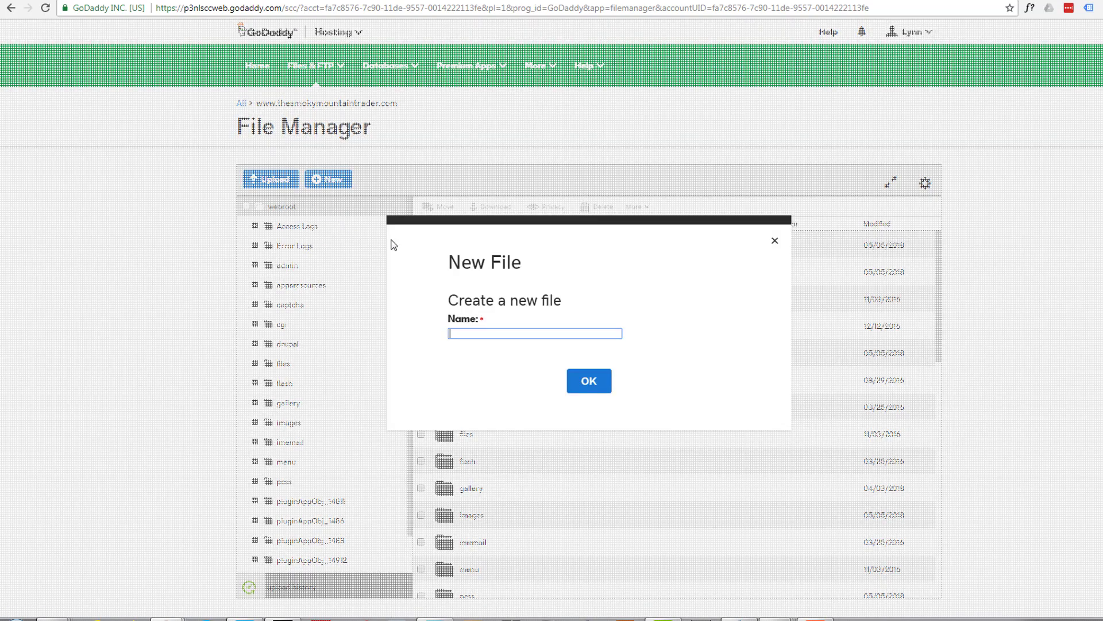
{"action": "type", "text": "."}
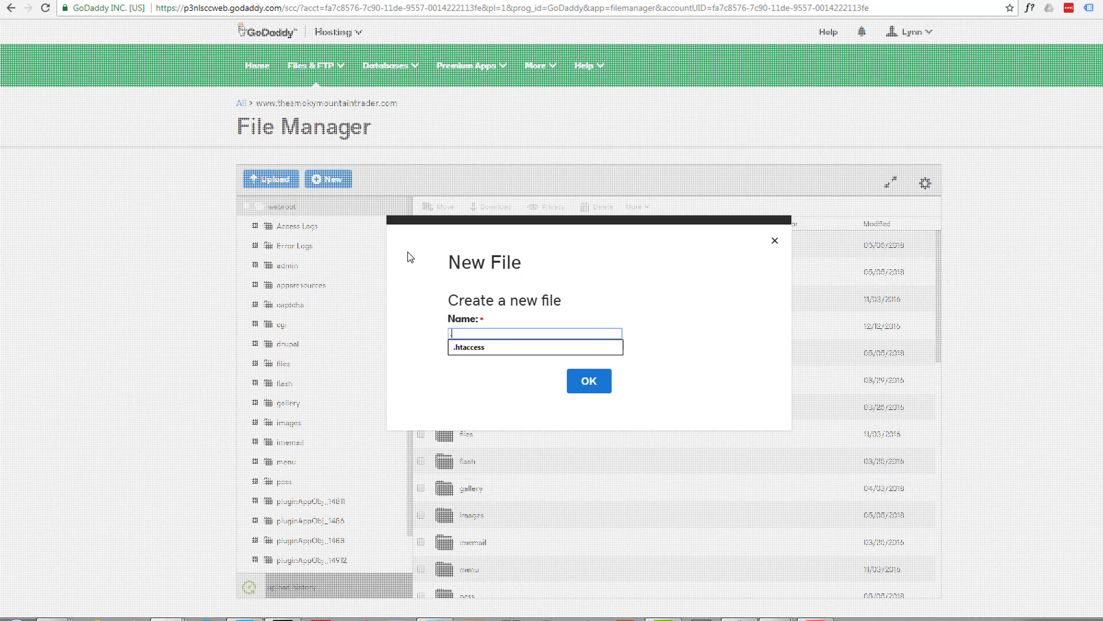
{"action": "type", "text": "htaccess"}
{"action": "left_click", "coordinate": [593, 384]}
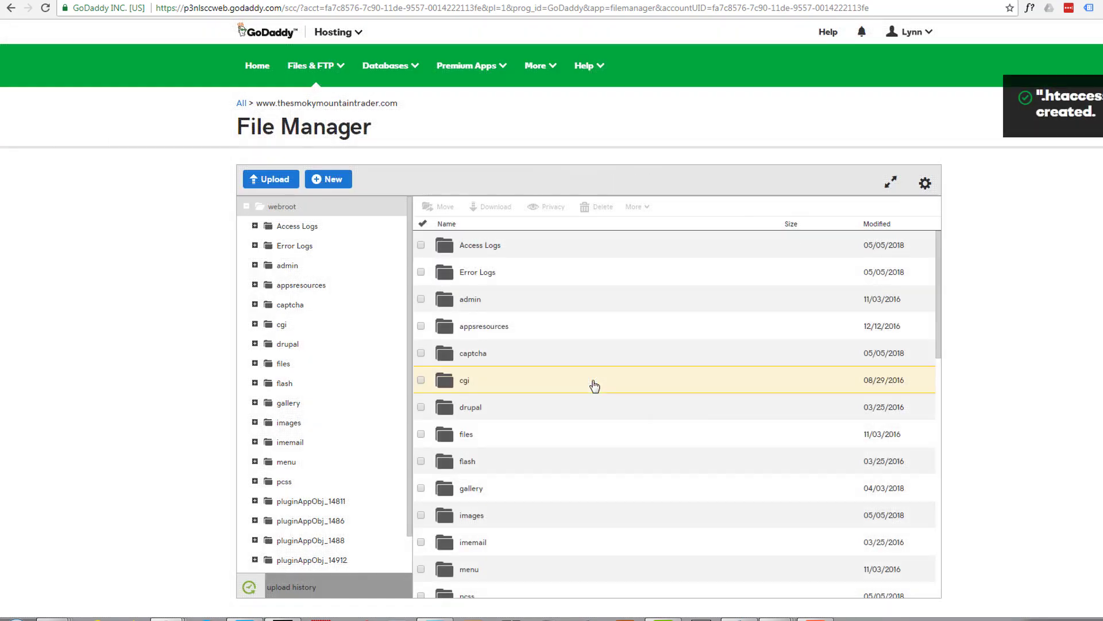
Add the line "ErrorDocument 404 /404.html" to the webroot's .htaccess file and save it
{"action": "scroll", "coordinate": [584, 302], "scroll_direction": "down", "scroll_amount": 3}
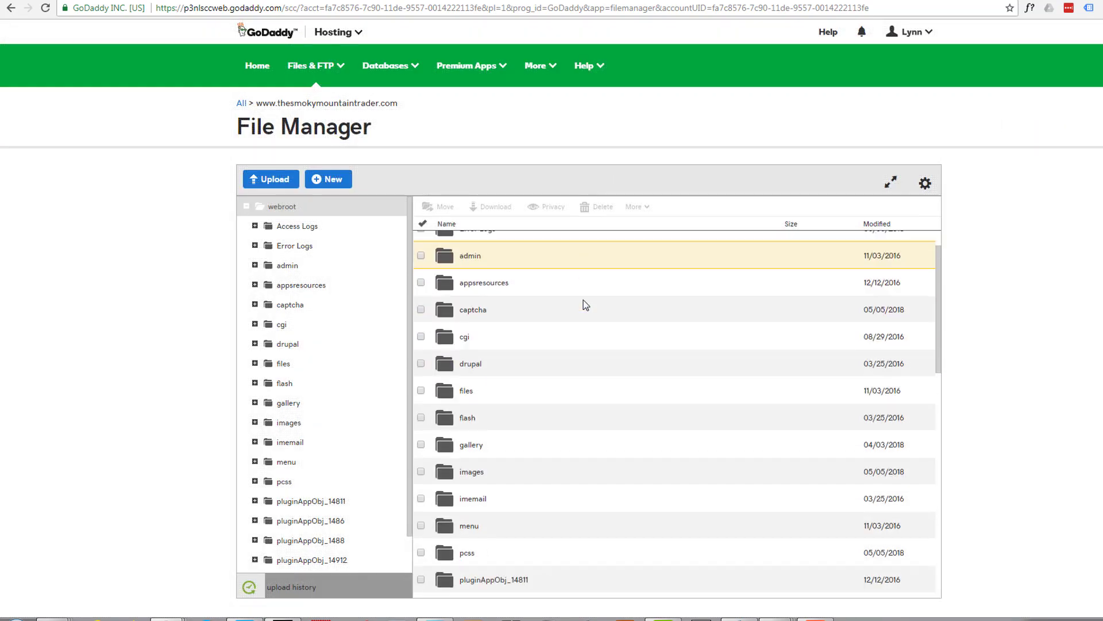
{"action": "scroll", "coordinate": [584, 305], "scroll_direction": "down", "scroll_amount": 5}
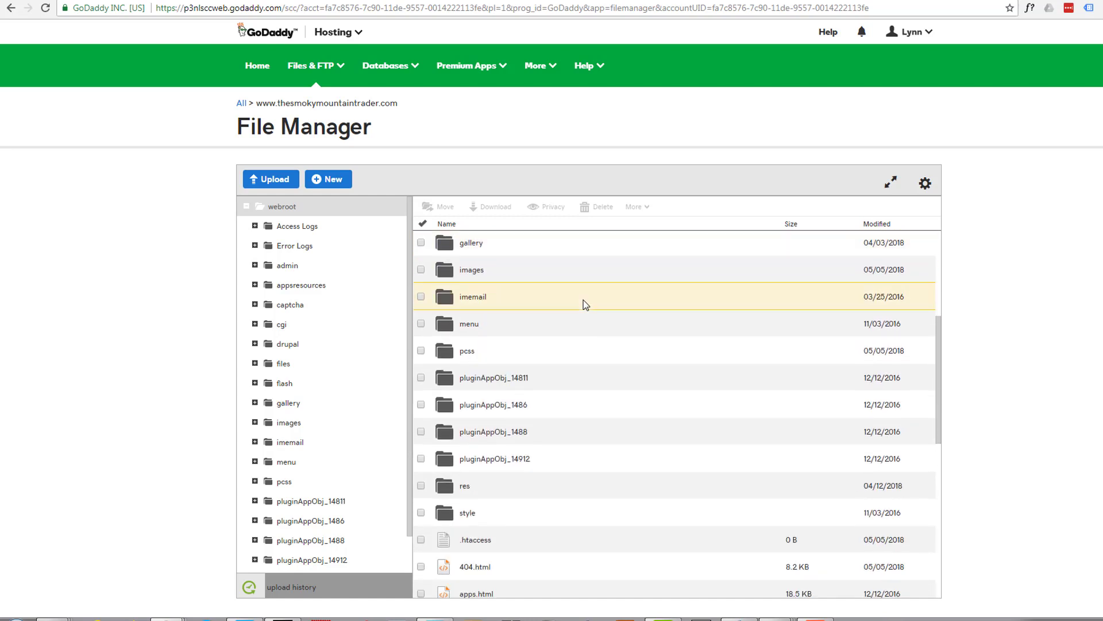
{"action": "scroll", "coordinate": [584, 302], "scroll_direction": "down", "scroll_amount": 3}
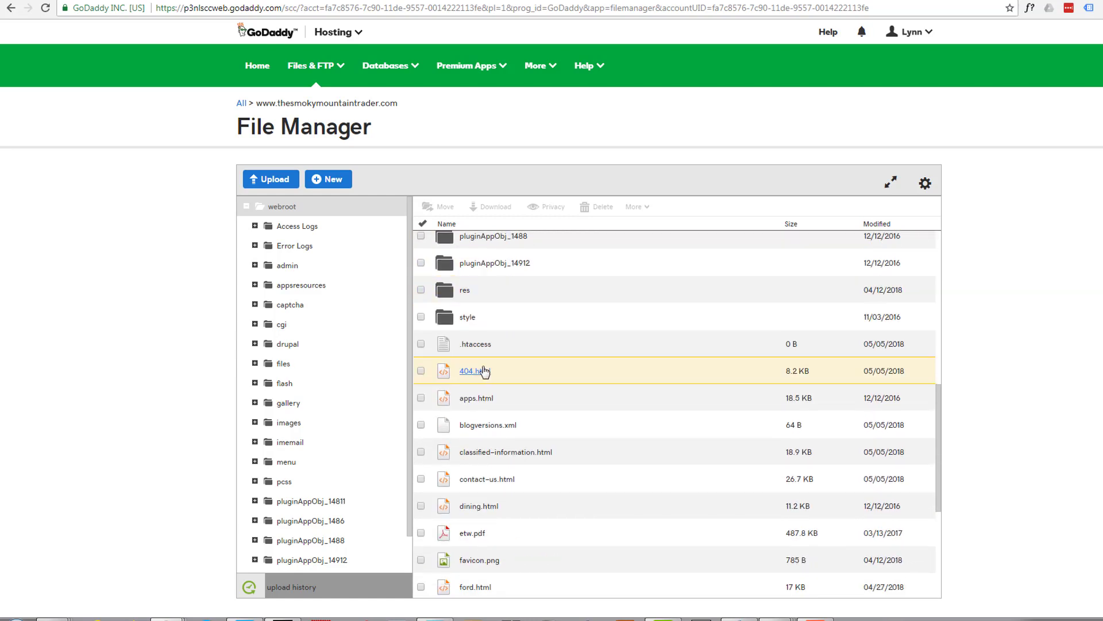
{"action": "left_click", "coordinate": [445, 345]}
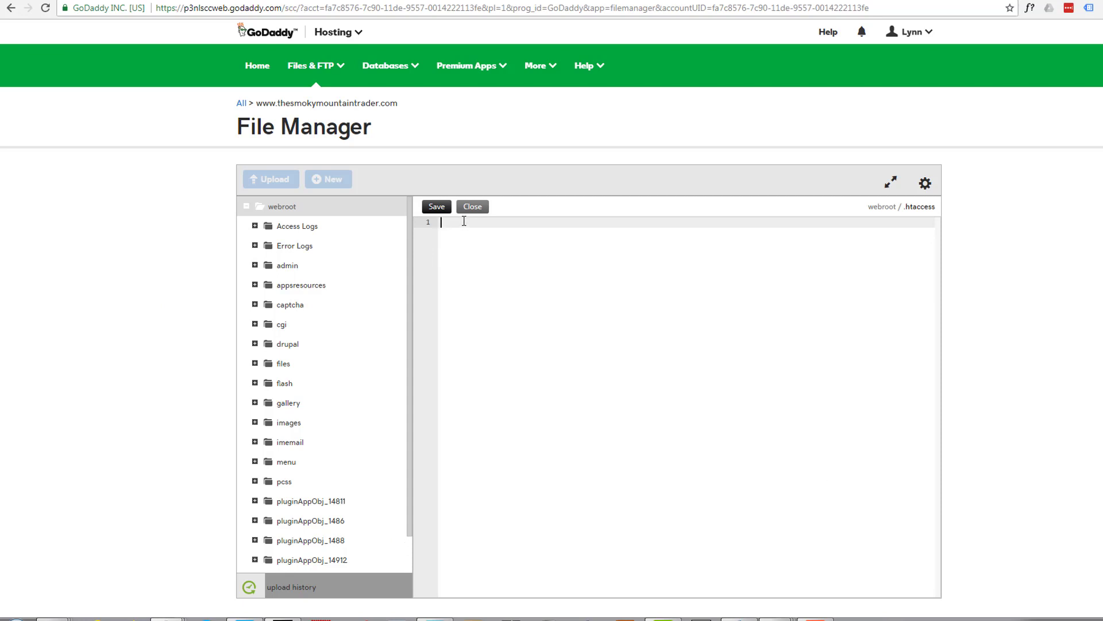
{"action": "type", "text": "ErrorDocument"}
{"action": "type", "text": "404"}
{"action": "type", "text": "/404"}
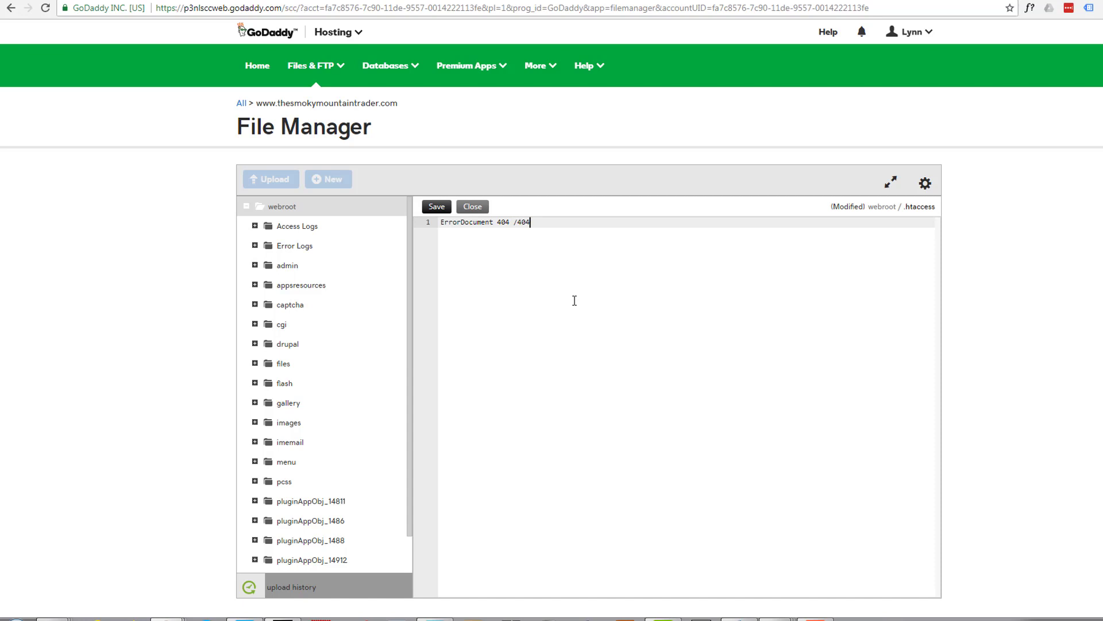
{"action": "type", "text": ".html"}
{"action": "left_click", "coordinate": [436, 207]}
Switch to the website, test the error redirect with the nonexistent /fish address, and follow the error page's link to the home page
{"action": "key", "text": "ctrl+Tab"}
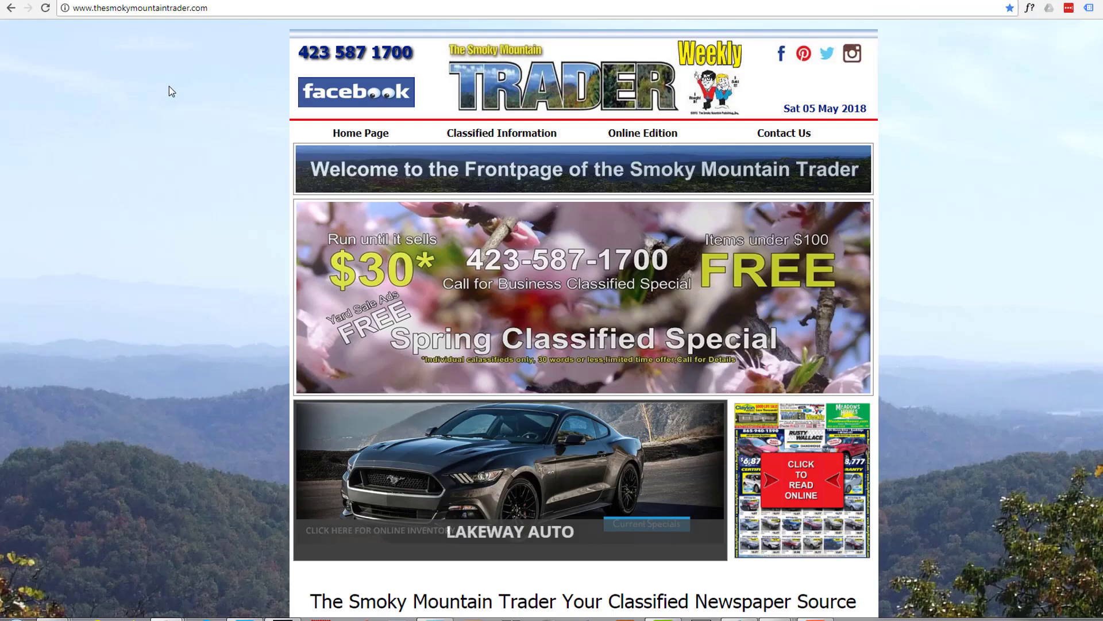
{"action": "left_click", "coordinate": [230, 7]}
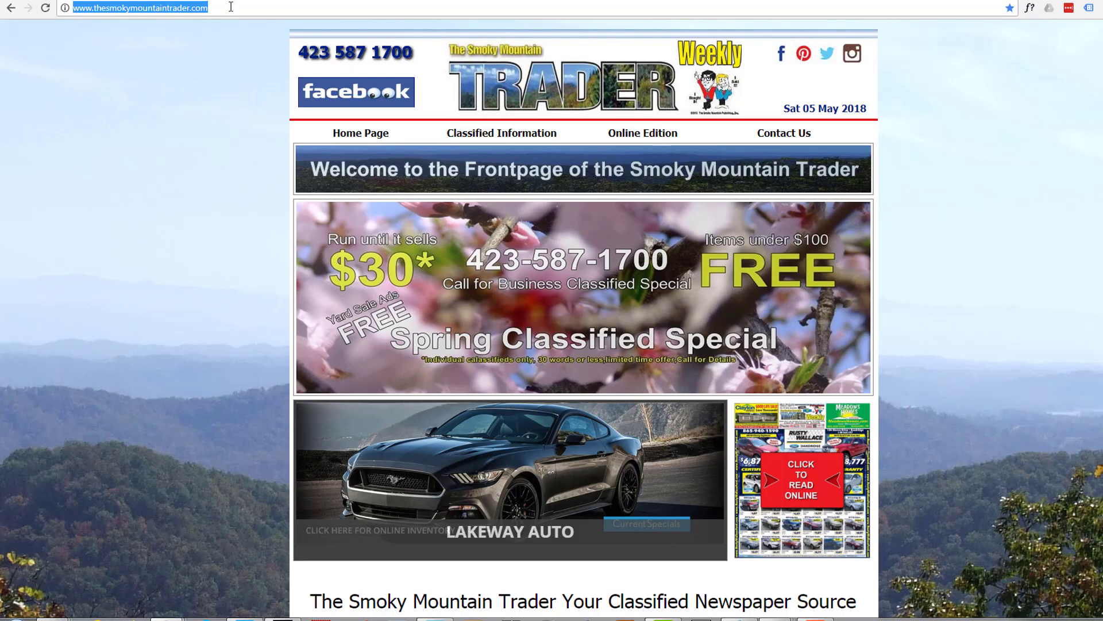
{"action": "left_click", "coordinate": [230, 7]}
{"action": "type", "text": "/fi"}
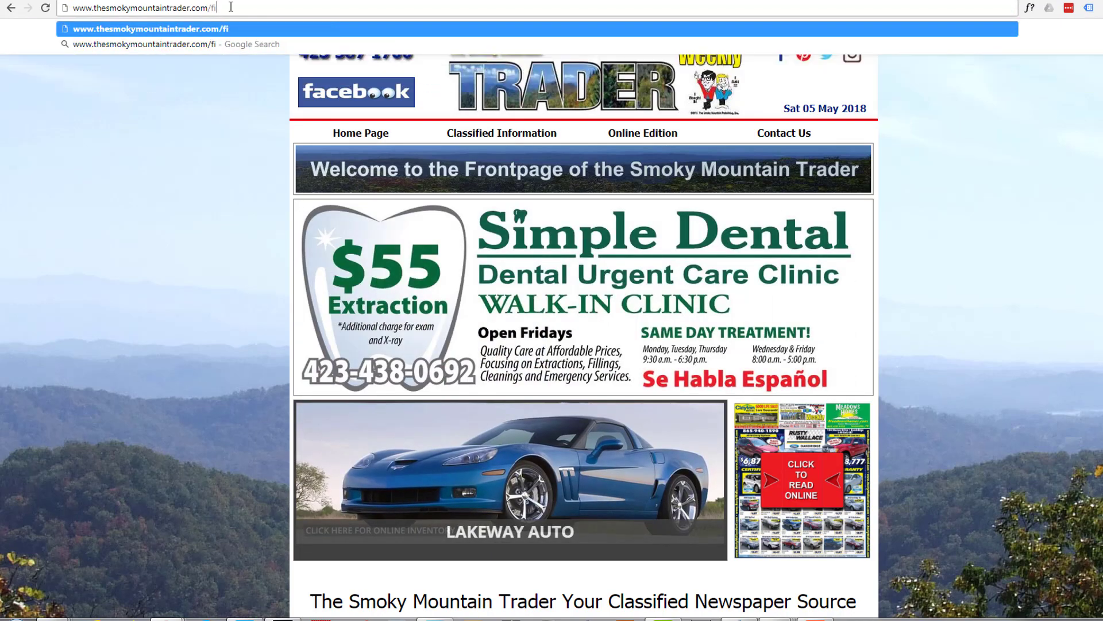
{"action": "type", "text": "sh"}
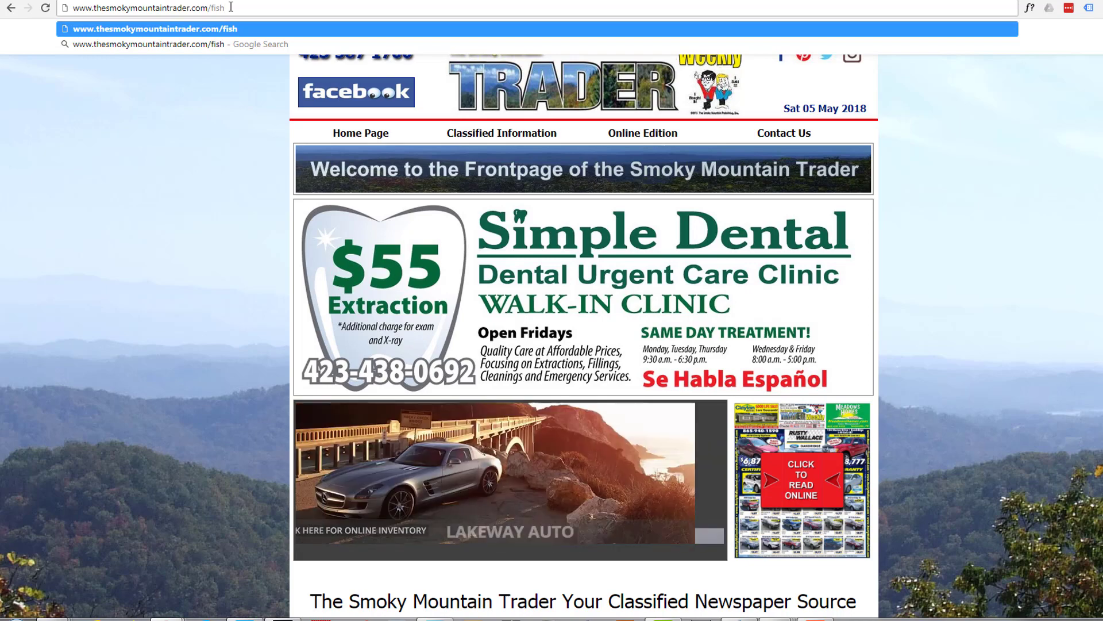
{"action": "key", "text": "Return"}
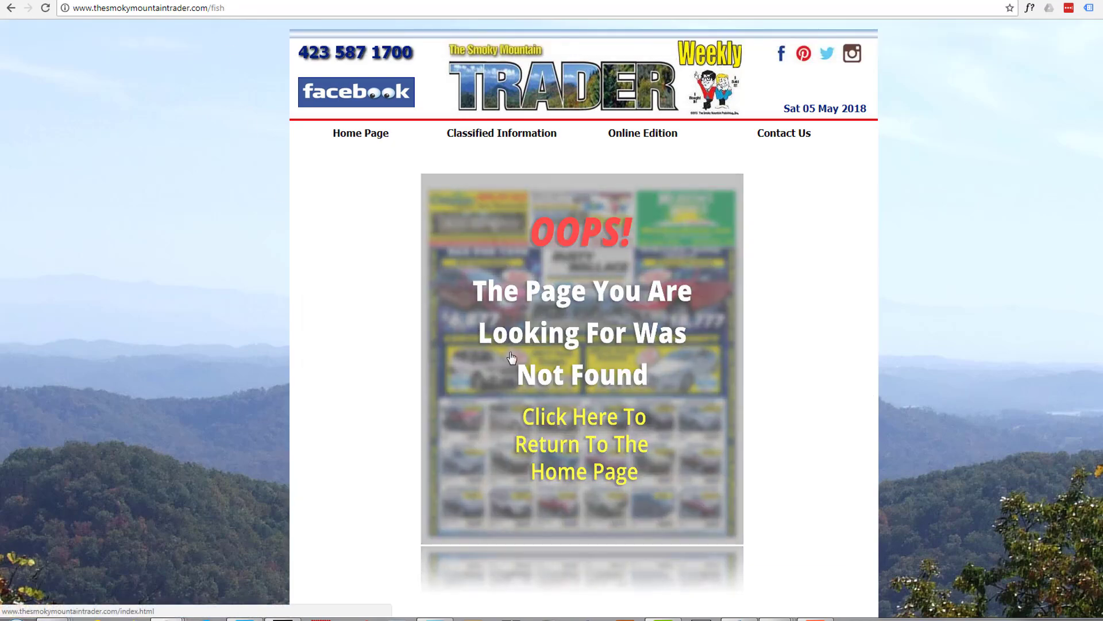
{"action": "left_click", "coordinate": [575, 370]}
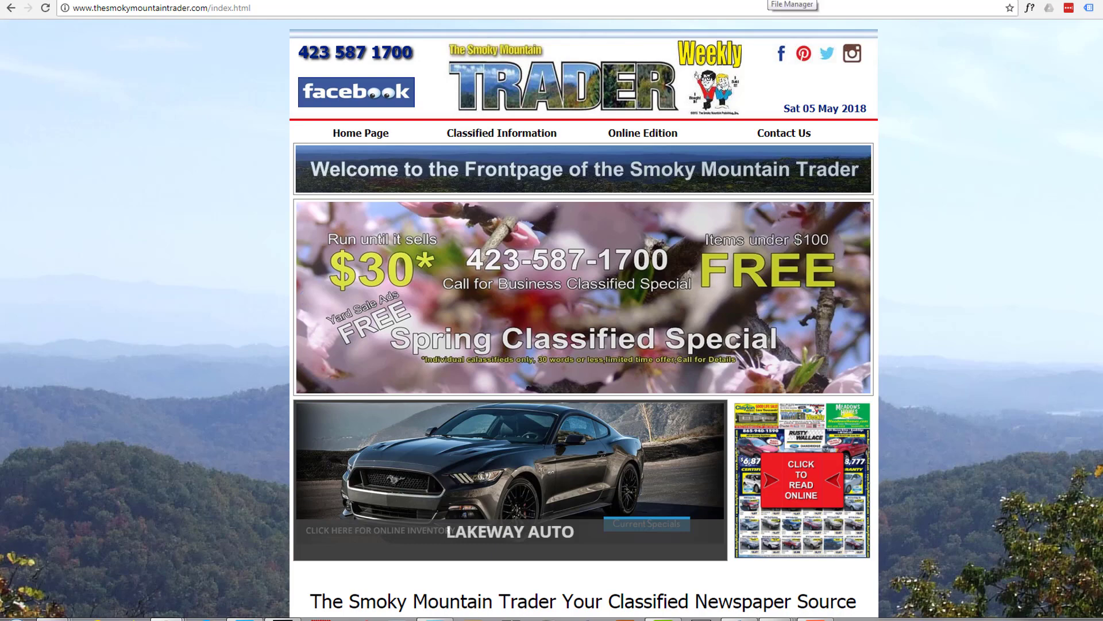
Return to the File Manager, change the .htaccess error document target to /index.html, and save the file
{"action": "left_click", "coordinate": [792, 2]}
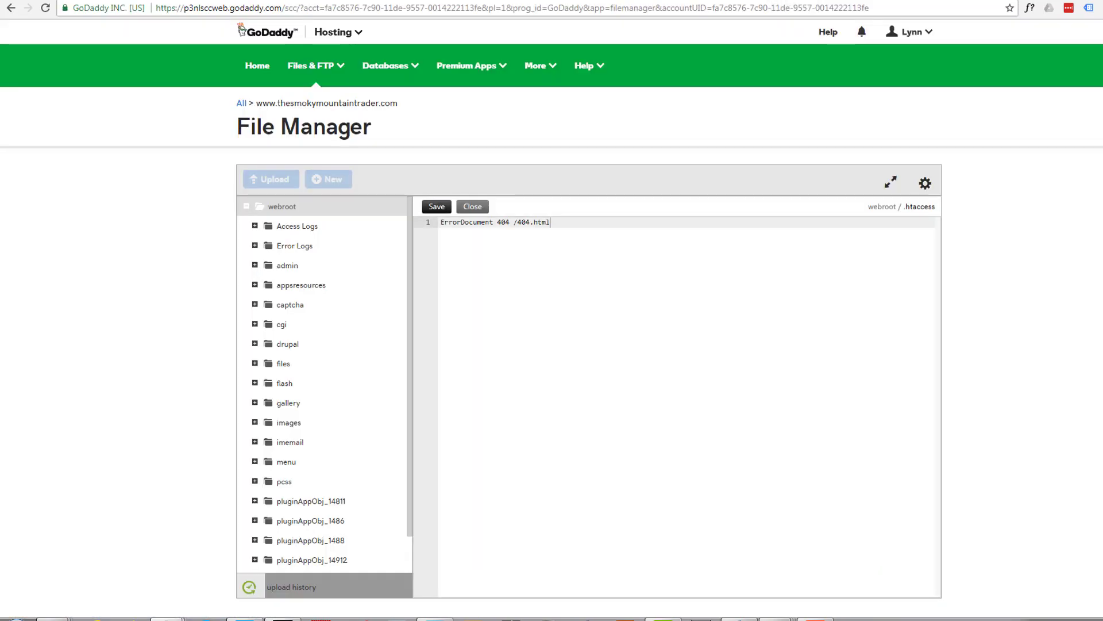
{"action": "left_click", "coordinate": [519, 223]}
{"action": "double_click", "coordinate": [524, 223]}
{"action": "type", "text": "index"}
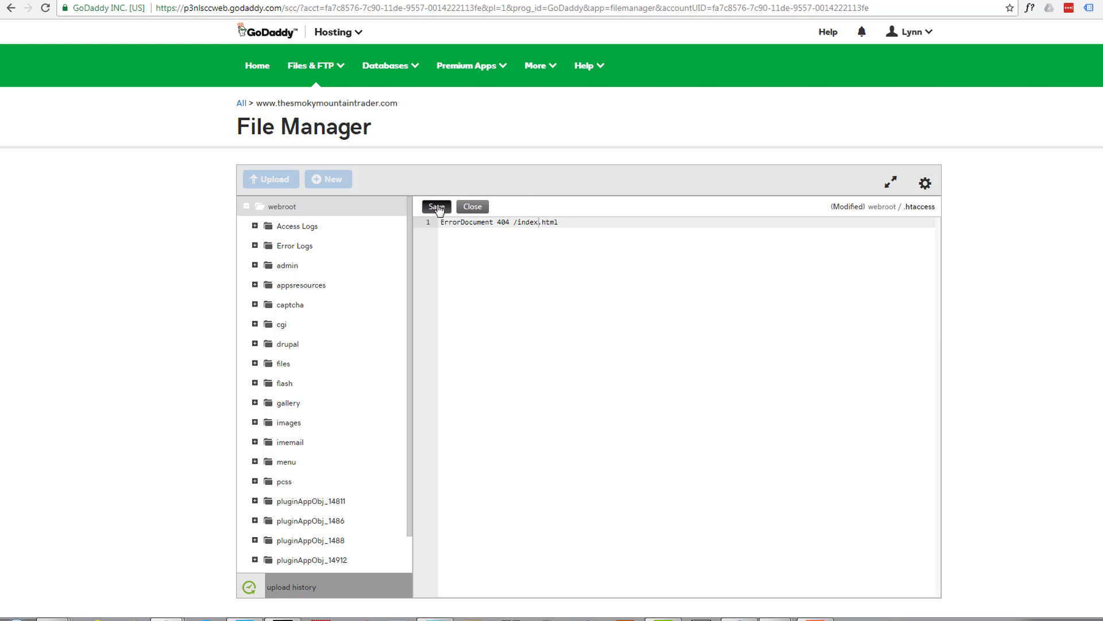
{"action": "key", "text": "ctrl+s"}
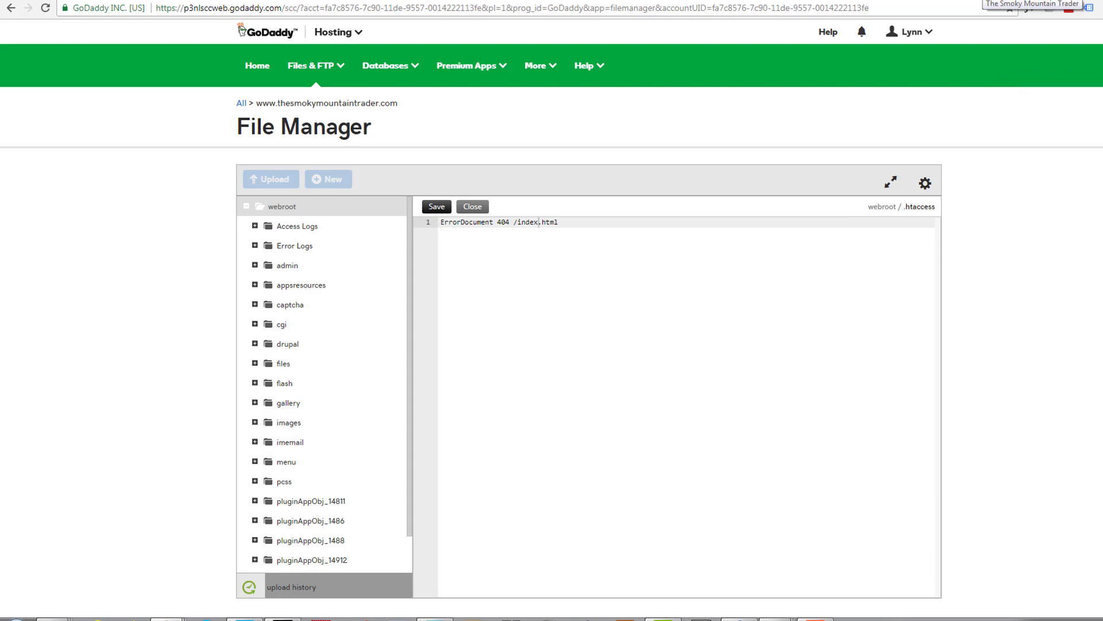
Switch back to the Smoky Mountain Trader site and look over its Online Edition page
{"action": "left_click", "coordinate": [984, 1]}
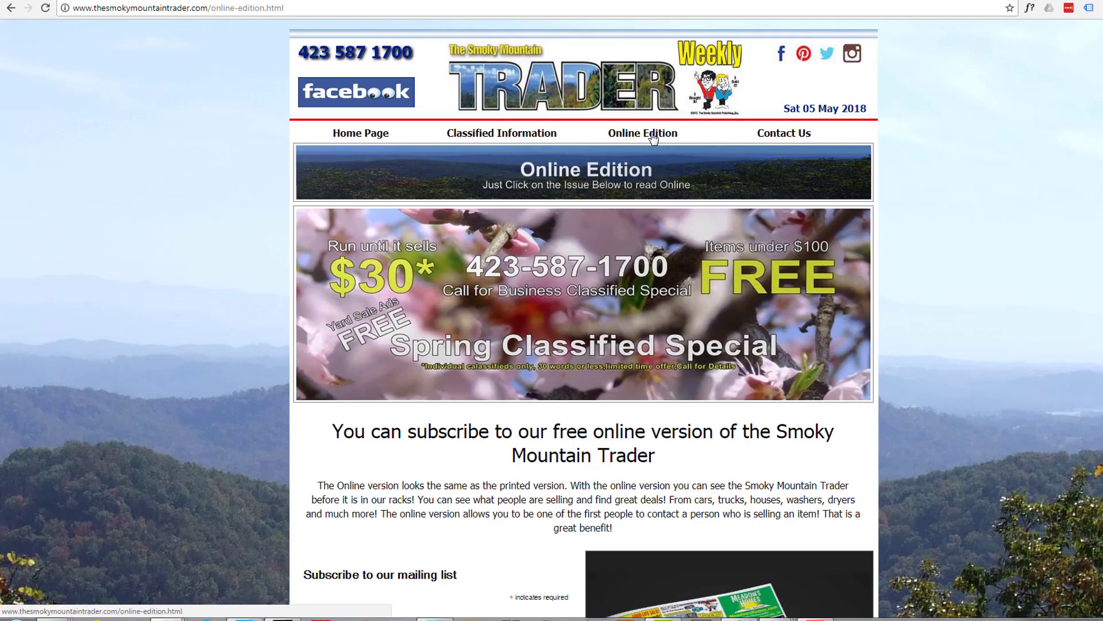
{"action": "scroll", "coordinate": [615, 184], "scroll_direction": "down", "scroll_amount": 5}
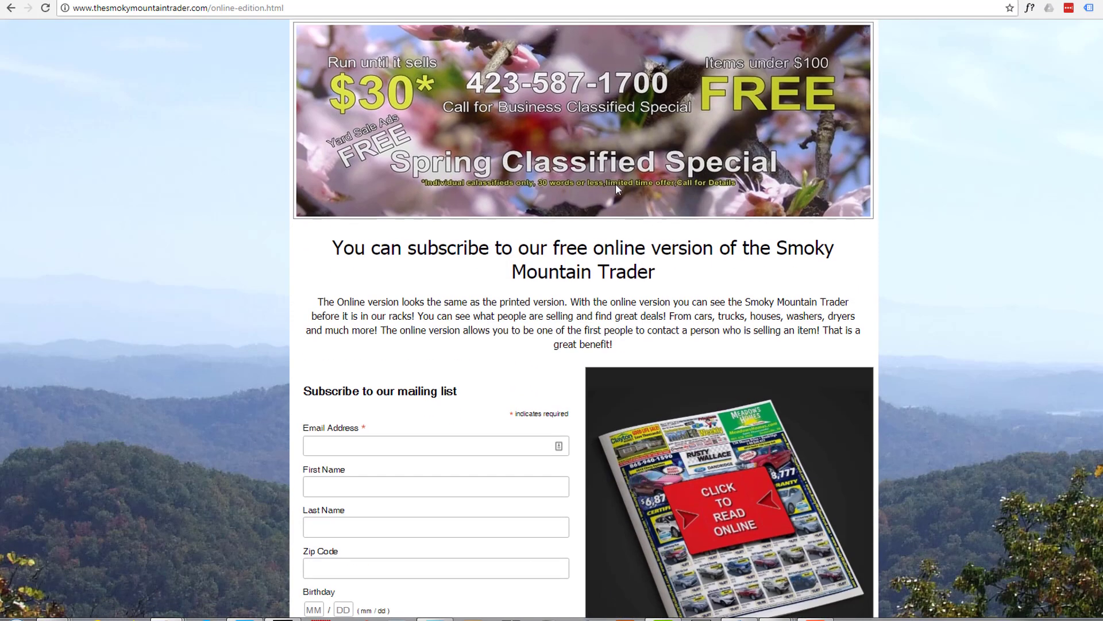
{"action": "scroll", "coordinate": [617, 189], "scroll_direction": "up", "scroll_amount": 5}
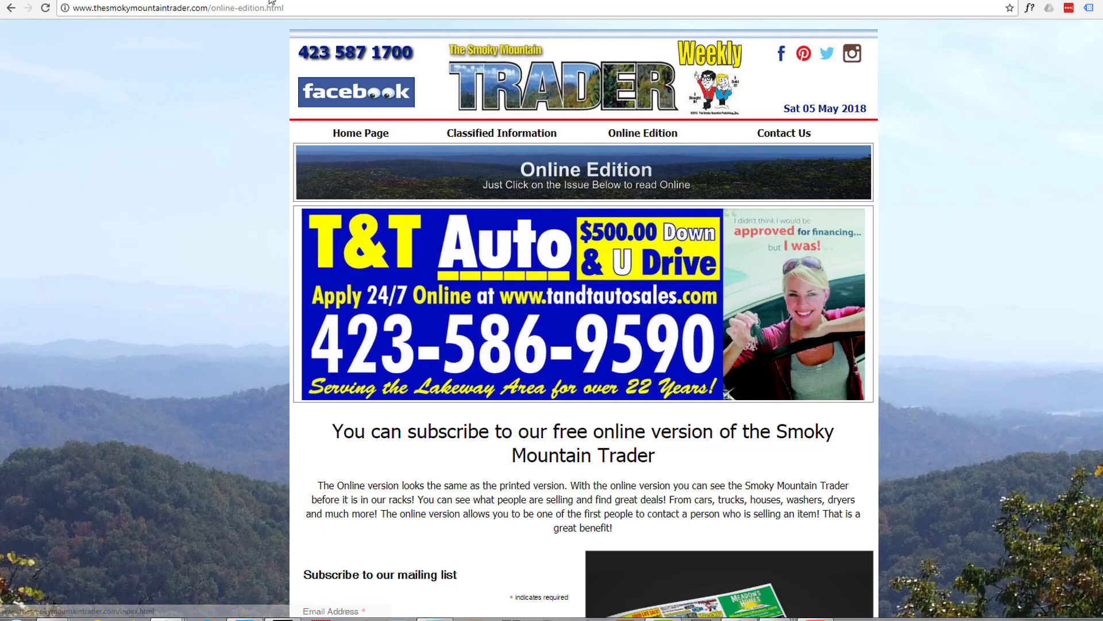
Test the error redirect by loading the nonexistent /fish address on the website, and return to the home page
{"action": "left_click_drag", "start_coordinate": [292, 6], "coordinate": [215, 11]}
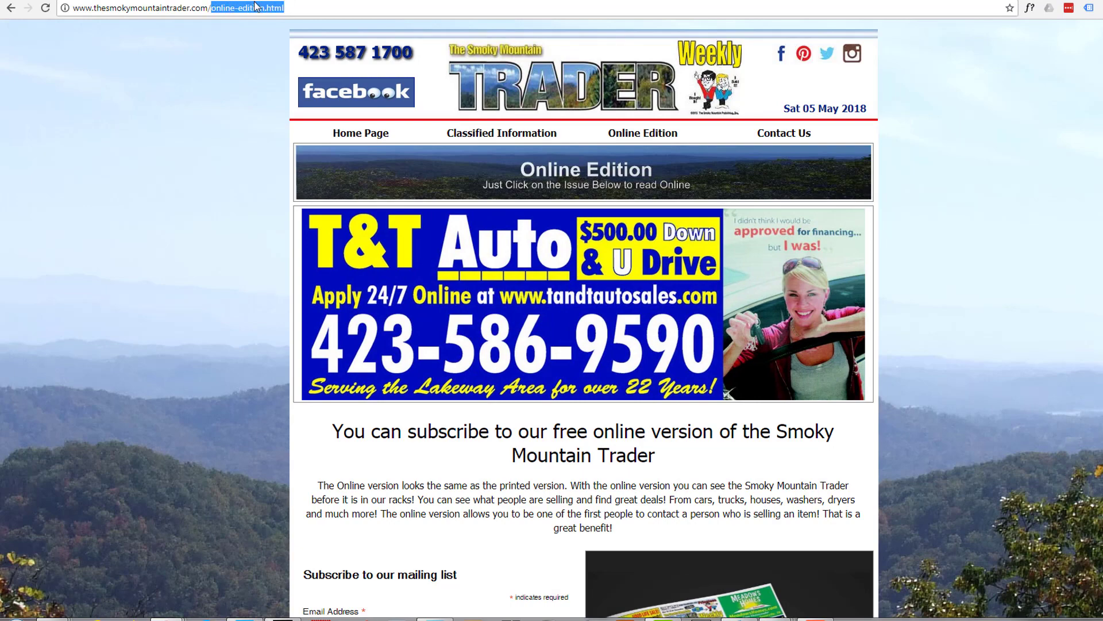
{"action": "type", "text": "fish"}
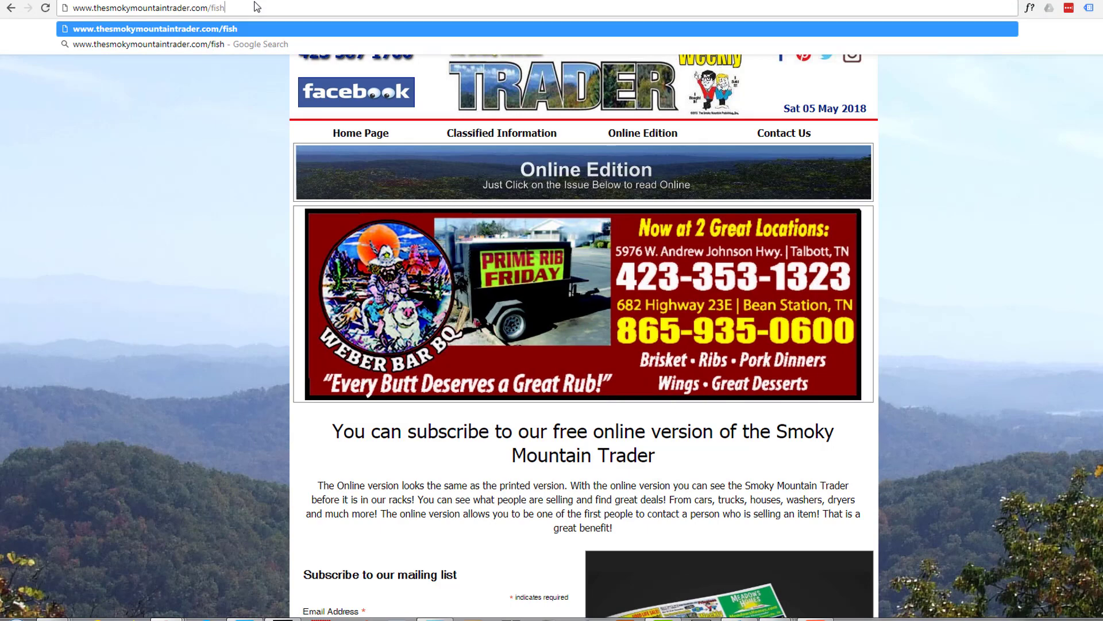
{"action": "key", "text": "Return"}
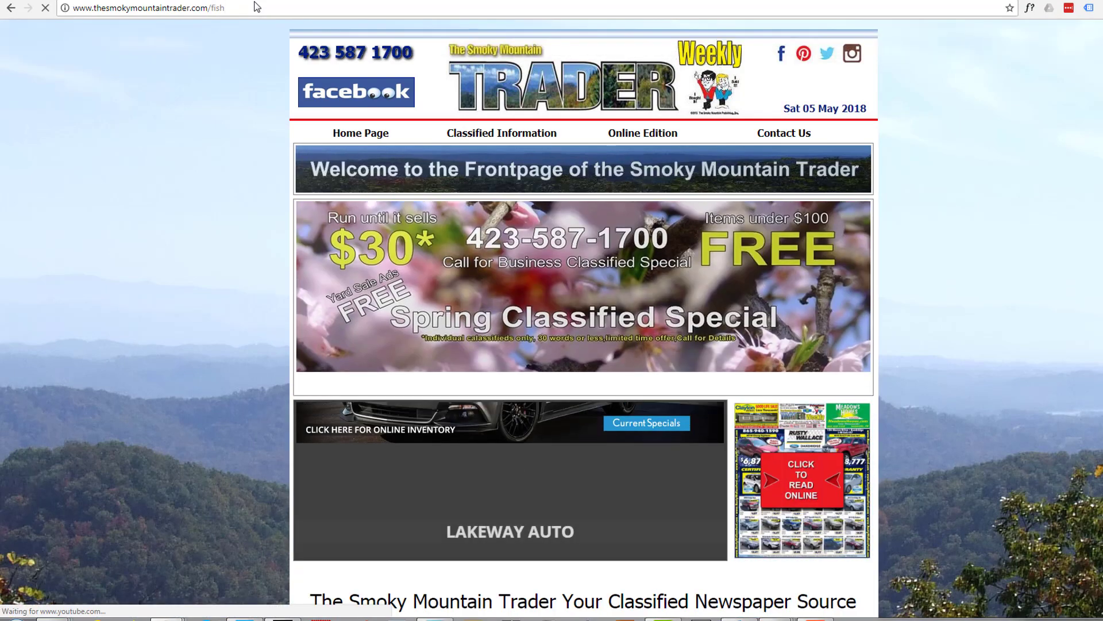
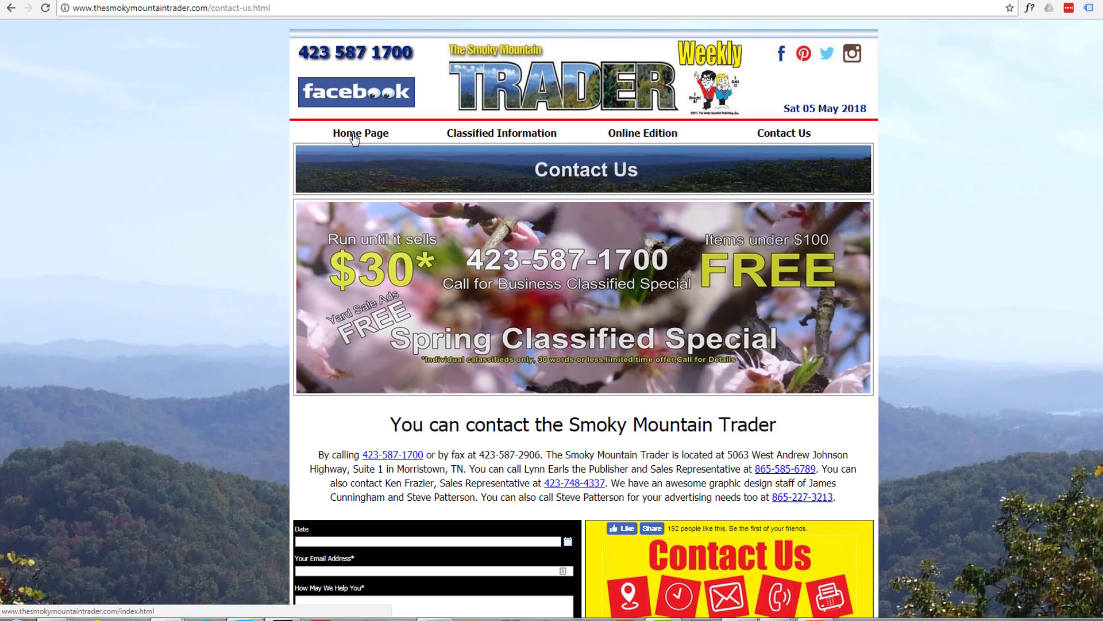
{"action": "left_click", "coordinate": [355, 139]}
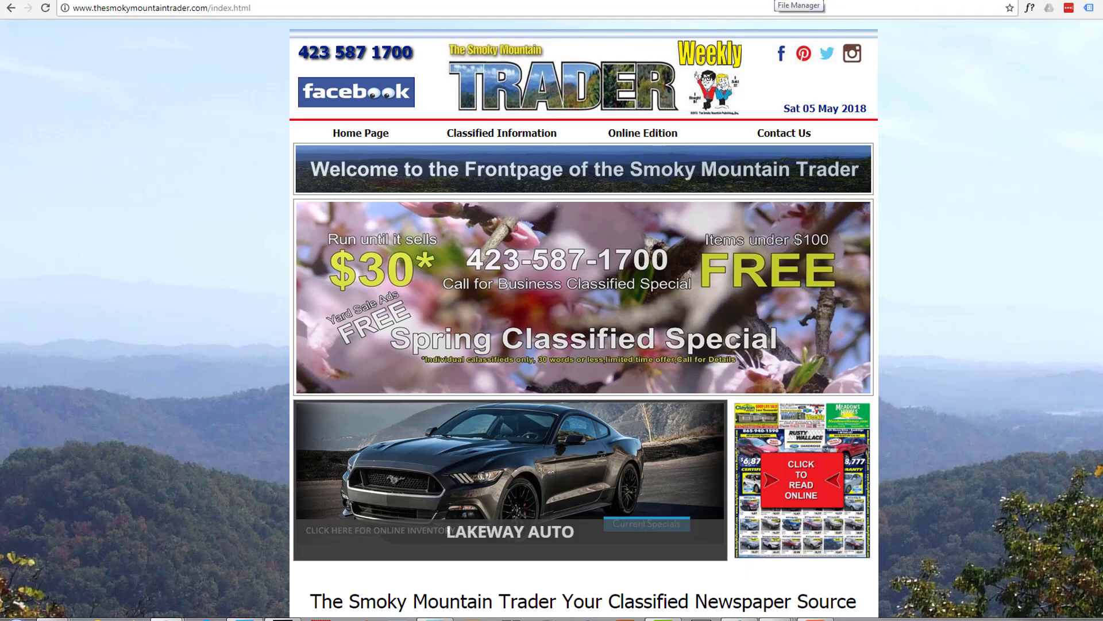
Check the .htaccess line in the File Manager, view the website's Contact Us page for its address, and return to the home page
{"action": "key", "text": "ctrl+Tab"}
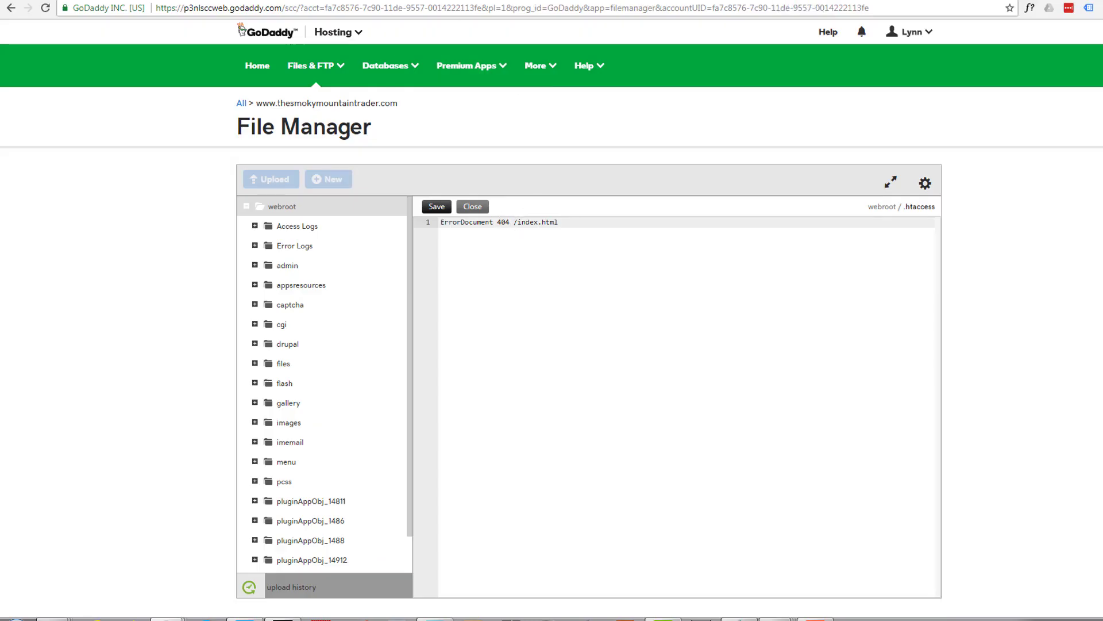
{"action": "key", "text": "ctrl+Tab"}
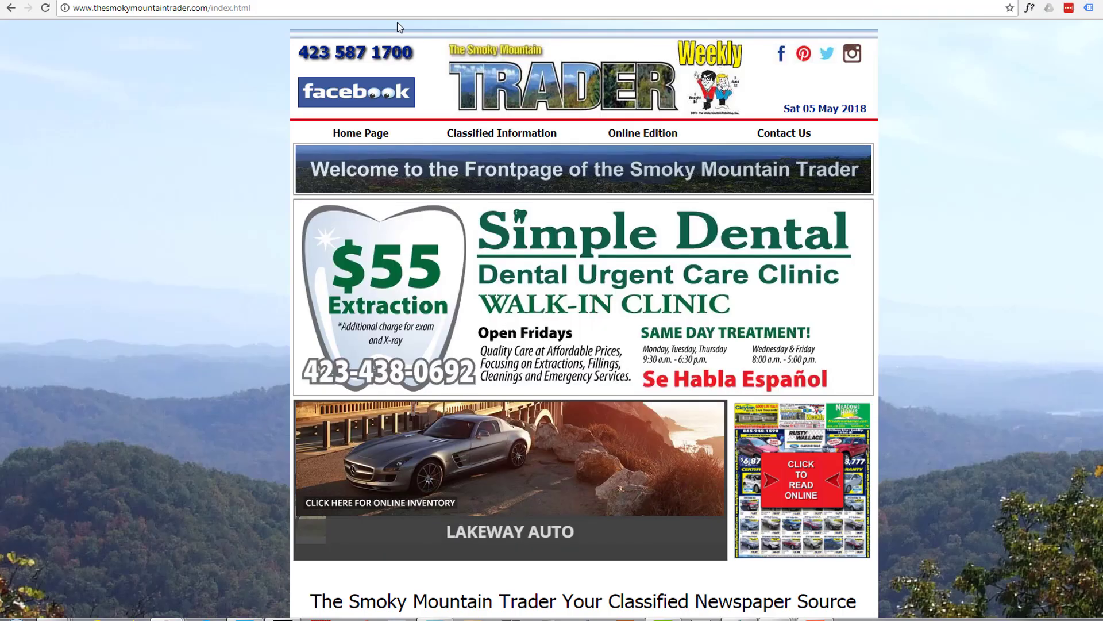
{"action": "left_click", "coordinate": [783, 136]}
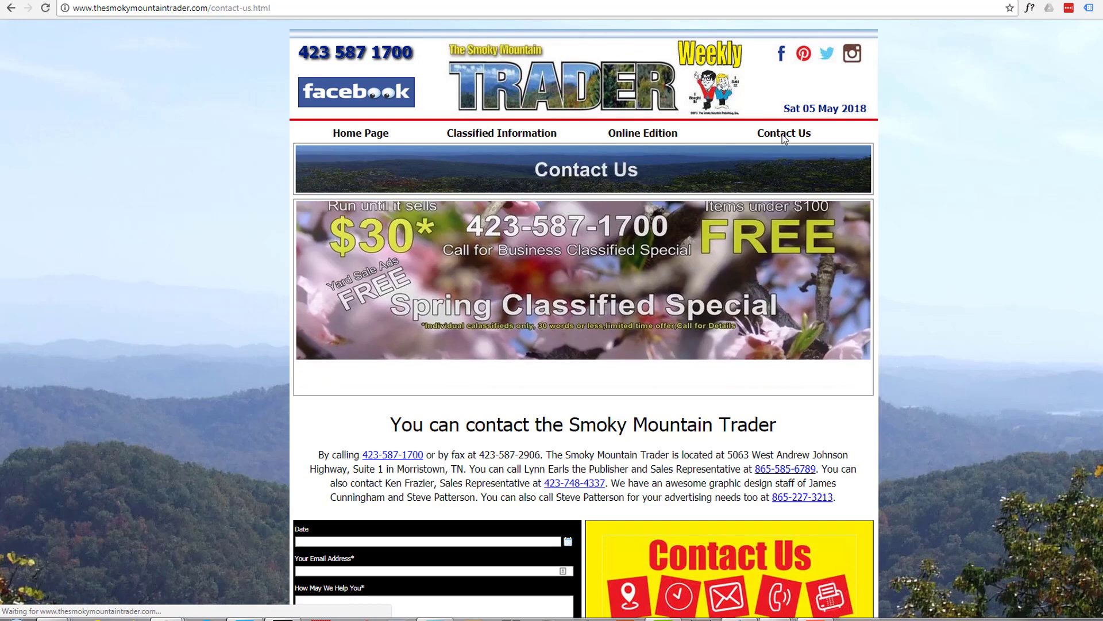
{"action": "left_click", "coordinate": [358, 134]}
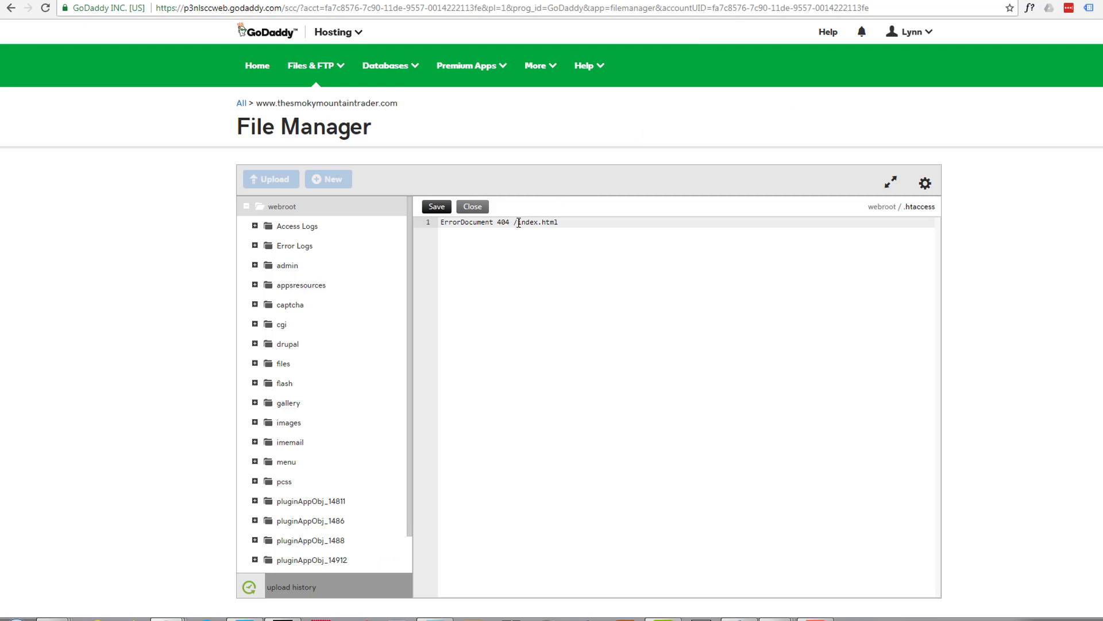
Change the error document target in the .htaccess file to /contact-us.html and save the file
{"action": "left_click_drag", "start_coordinate": [518, 222], "coordinate": [535, 224]}
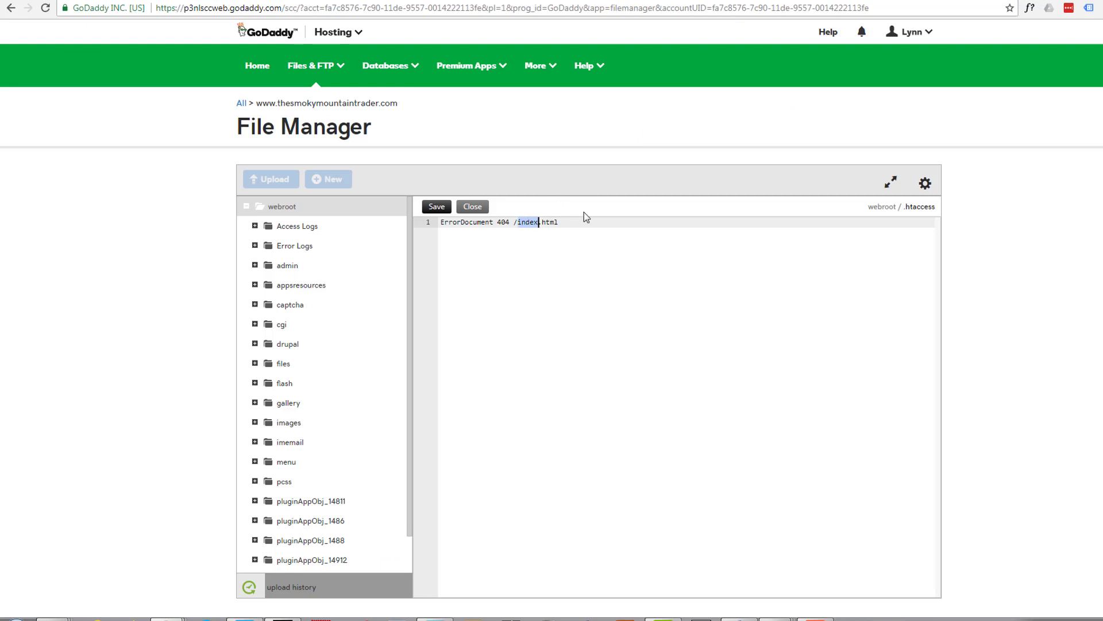
{"action": "type", "text": "contact-us"}
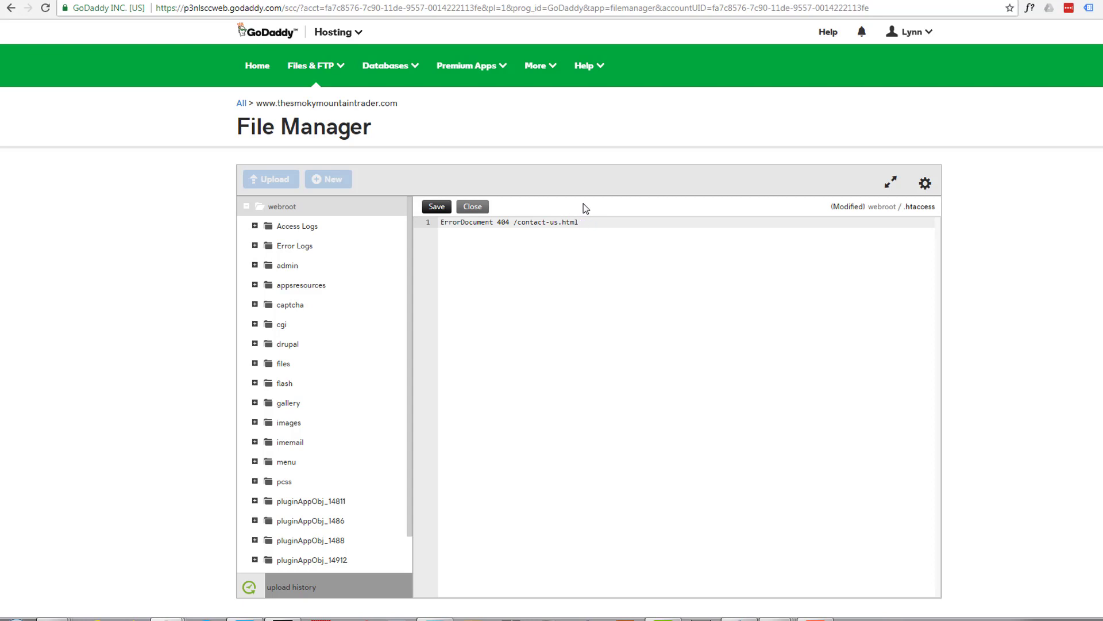
{"action": "left_click", "coordinate": [437, 207]}
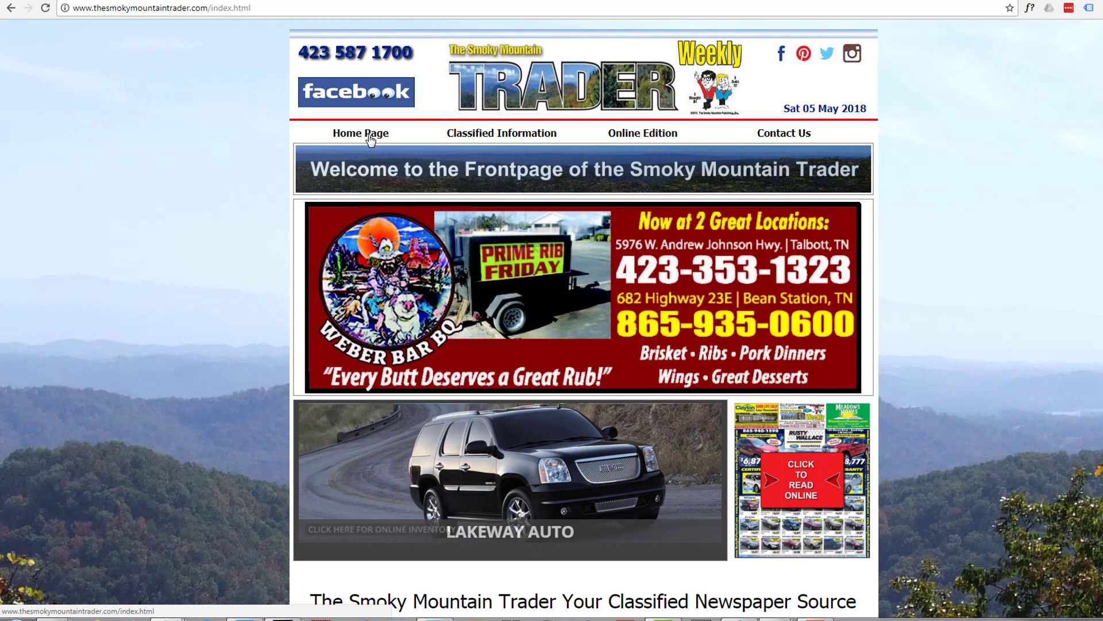
Visit the website's Classified Information and home pages, and test the error redirect with the nonexistent /food address
{"action": "left_click", "coordinate": [471, 137]}
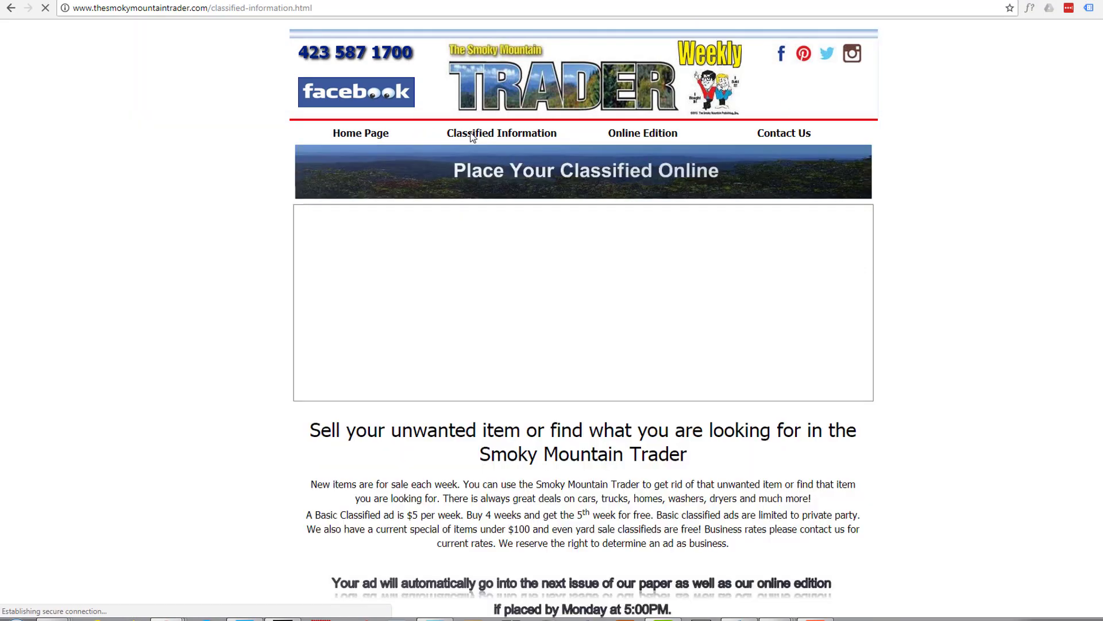
{"action": "left_click", "coordinate": [383, 136]}
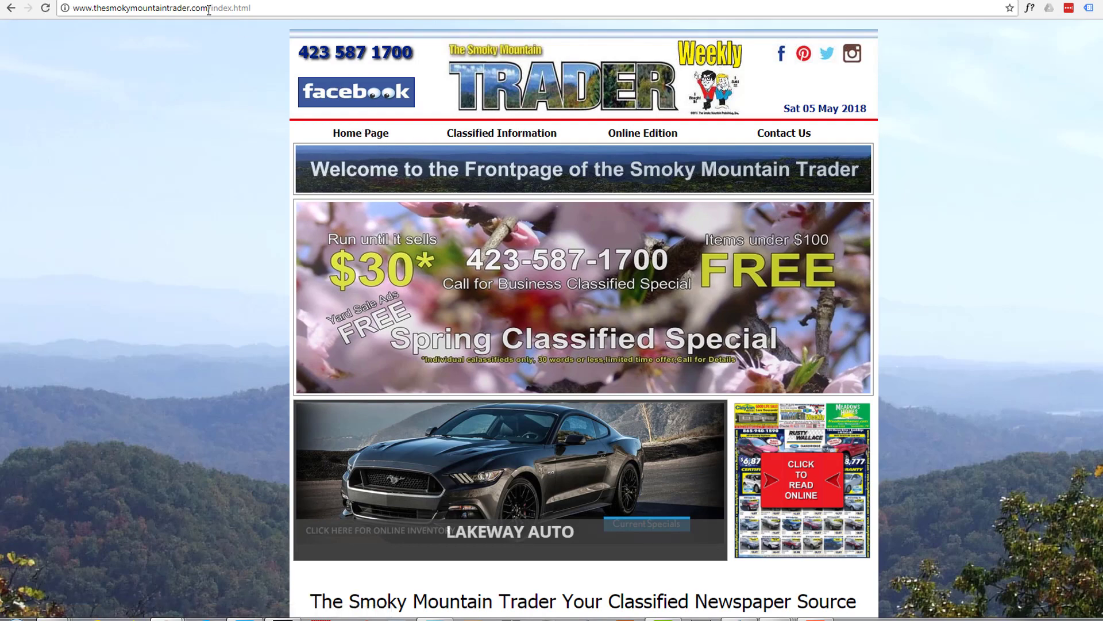
{"action": "left_click_drag", "start_coordinate": [253, 8], "coordinate": [210, 8]}
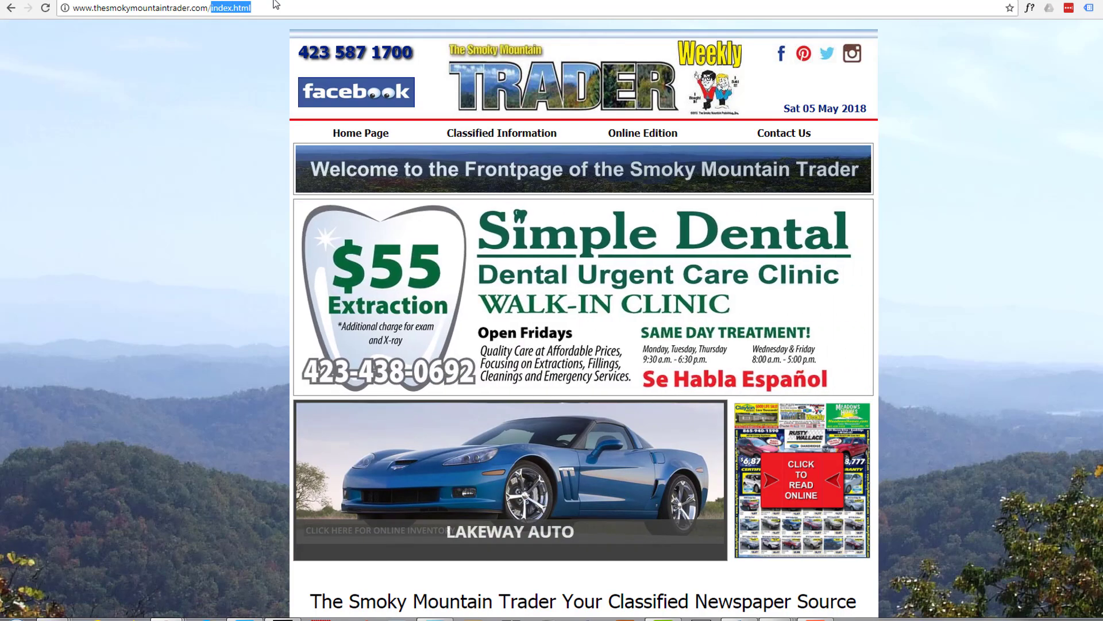
{"action": "type", "text": "foo"}
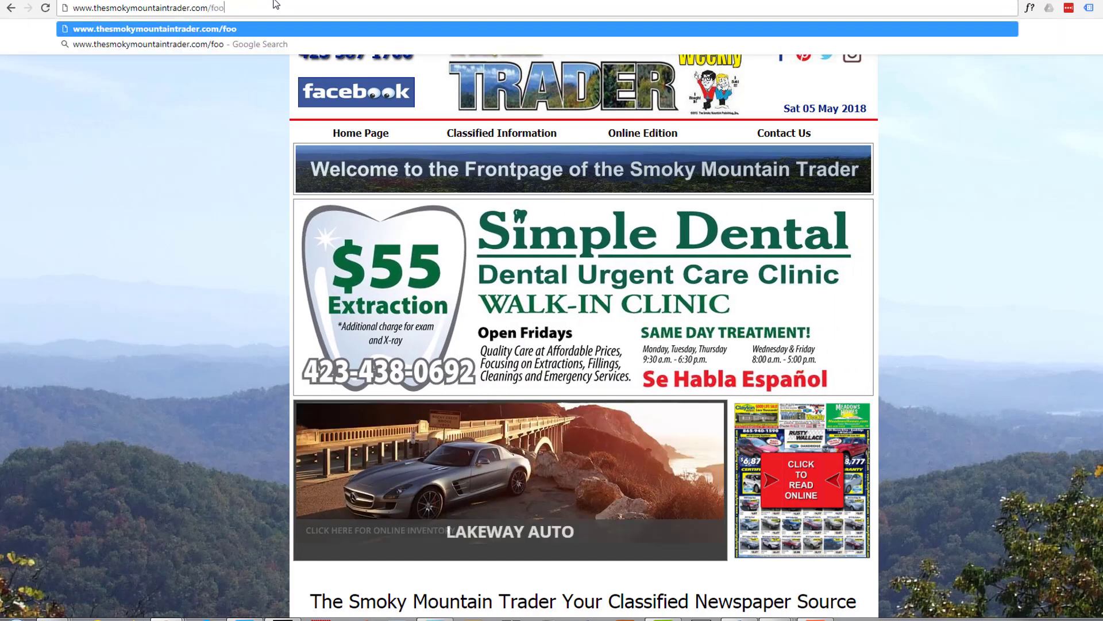
{"action": "type", "text": "d"}
{"action": "key", "text": "Return"}
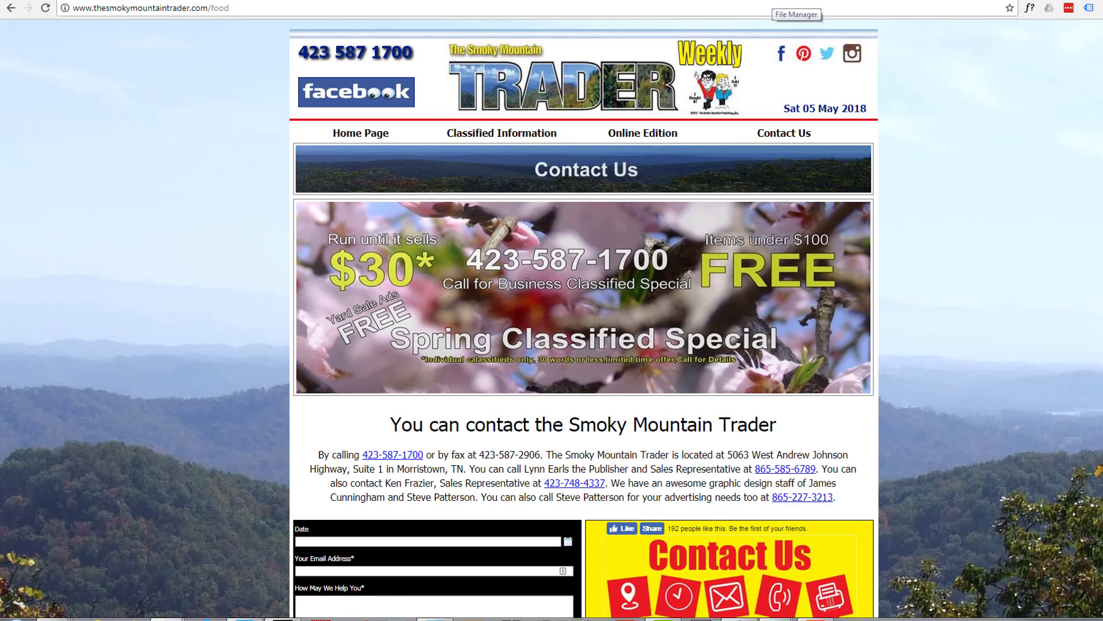
Return to the File Manager, set the .htaccess error document target to /404.html, and save the file
{"action": "left_click", "coordinate": [796, 1]}
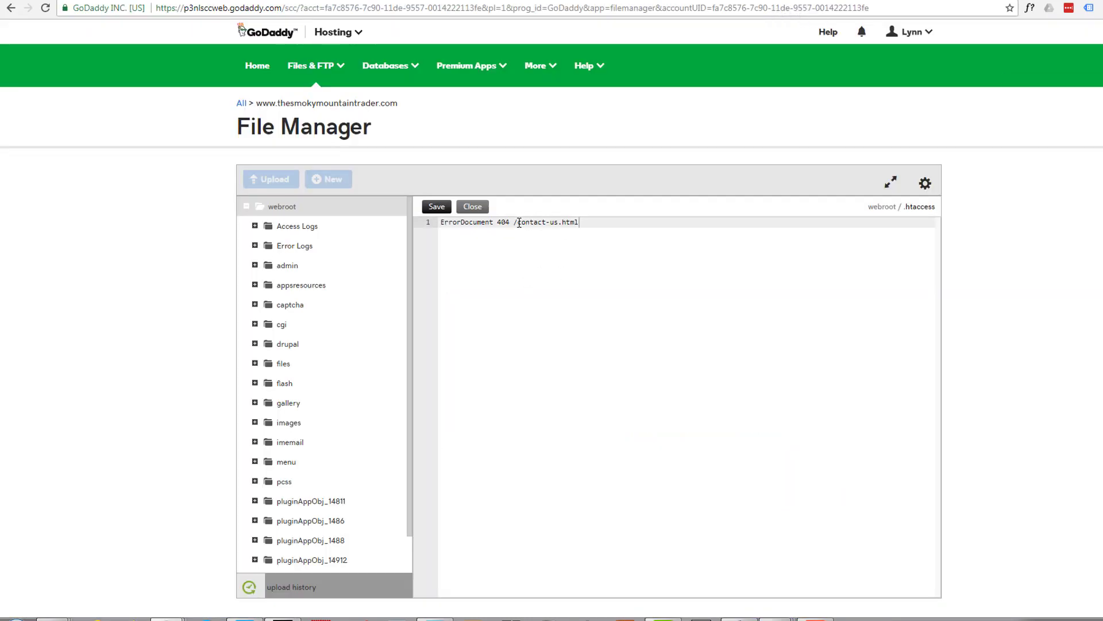
{"action": "left_click_drag", "start_coordinate": [519, 222], "coordinate": [556, 223]}
{"action": "type", "text": "404"}
{"action": "left_click", "coordinate": [442, 209]}
{"action": "left_click", "coordinate": [442, 210]}
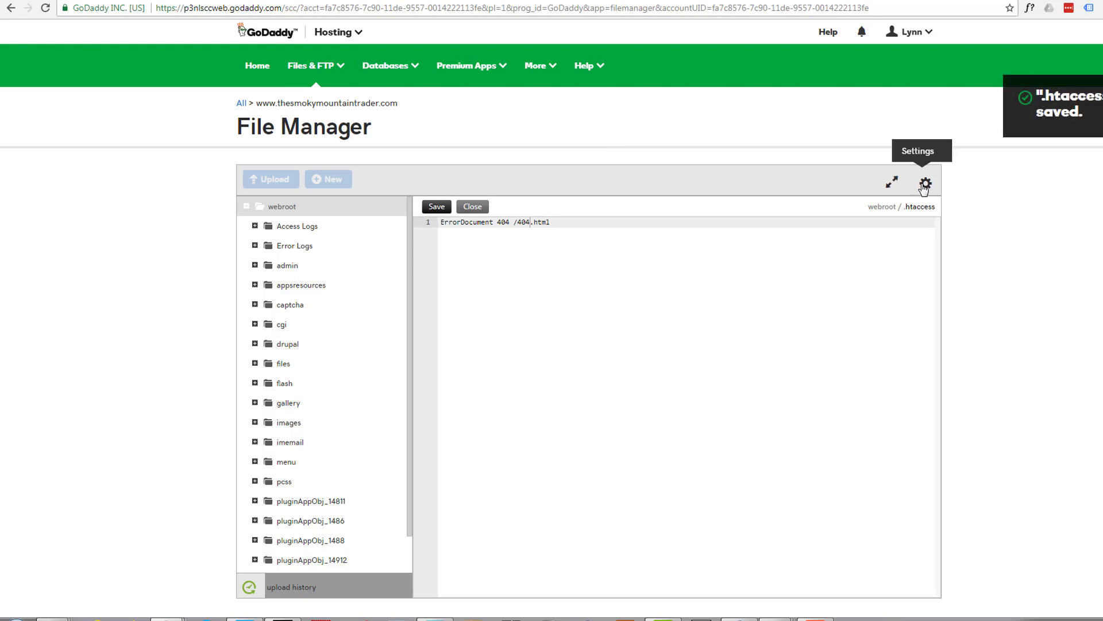
Switch to the website, test the redirect with the nonexistent /box address, and follow the error page's link to the home page
{"action": "left_click", "coordinate": [892, 2]}
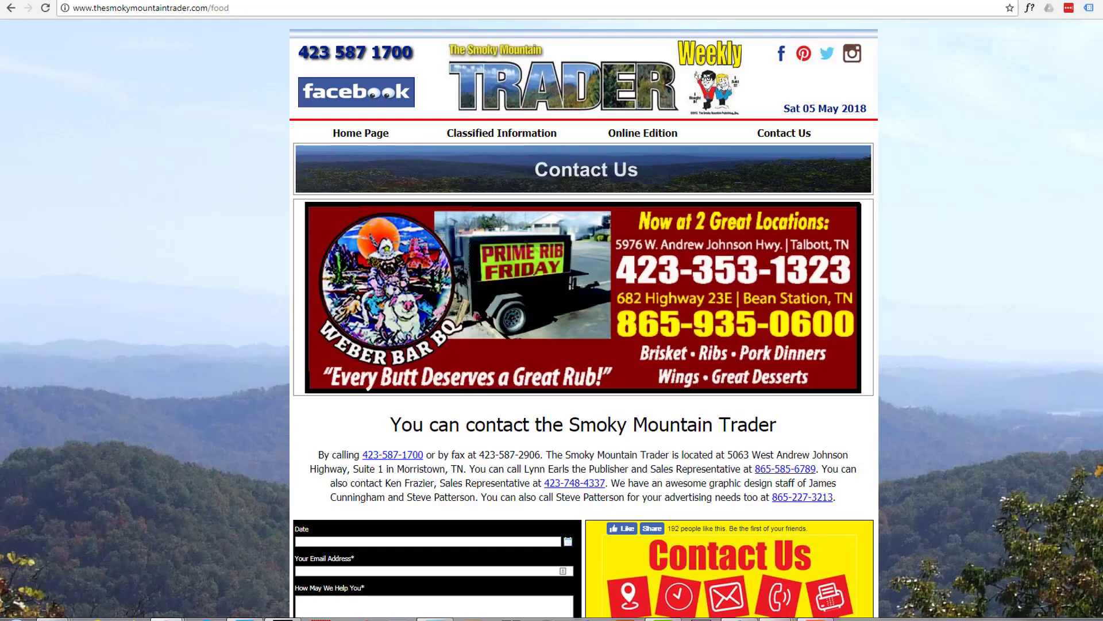
{"action": "left_click", "coordinate": [362, 136]}
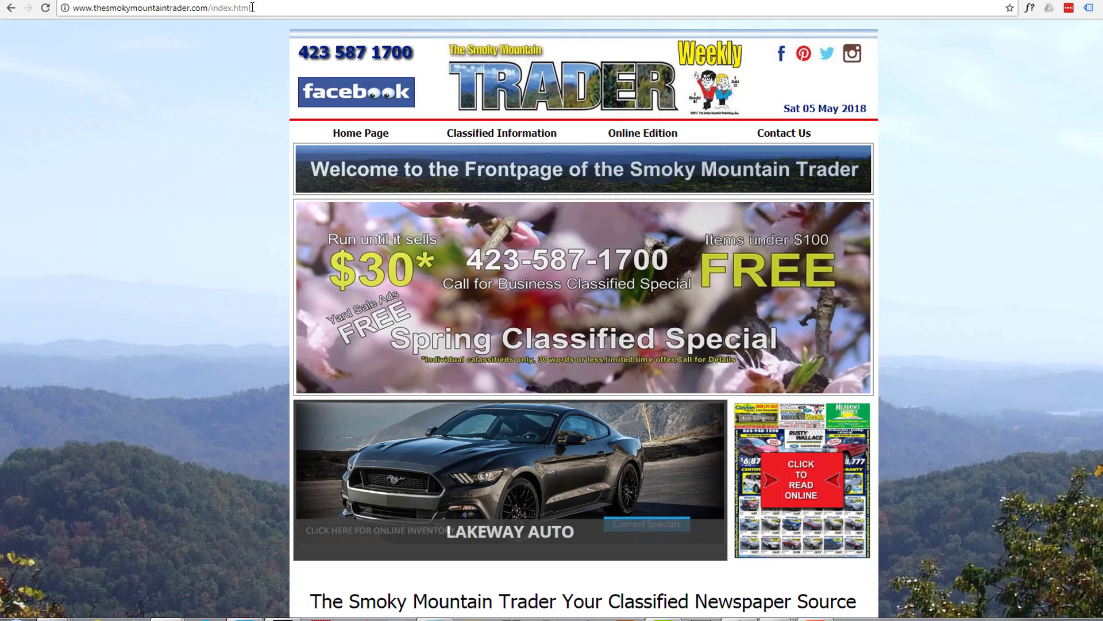
{"action": "left_click_drag", "start_coordinate": [253, 8], "coordinate": [216, 6]}
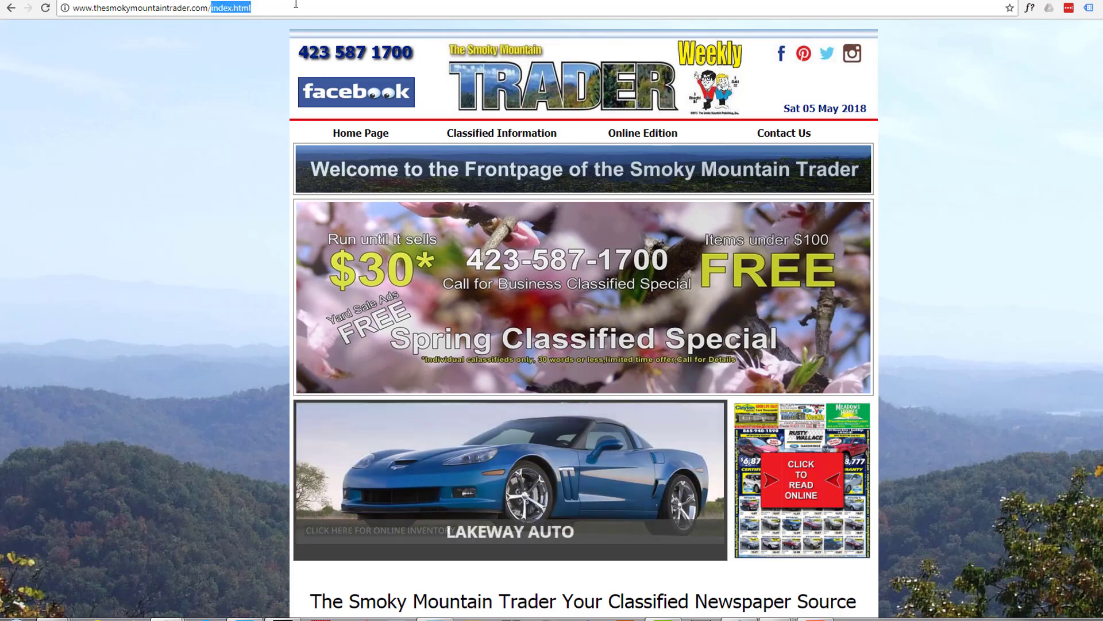
{"action": "type", "text": "box"}
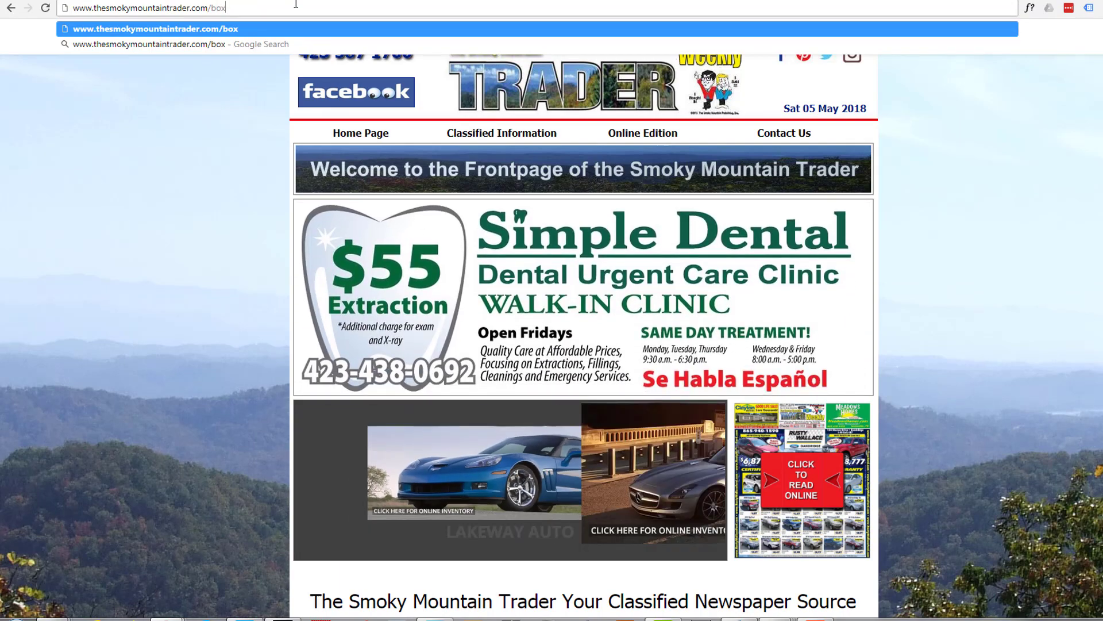
{"action": "key", "text": "Return"}
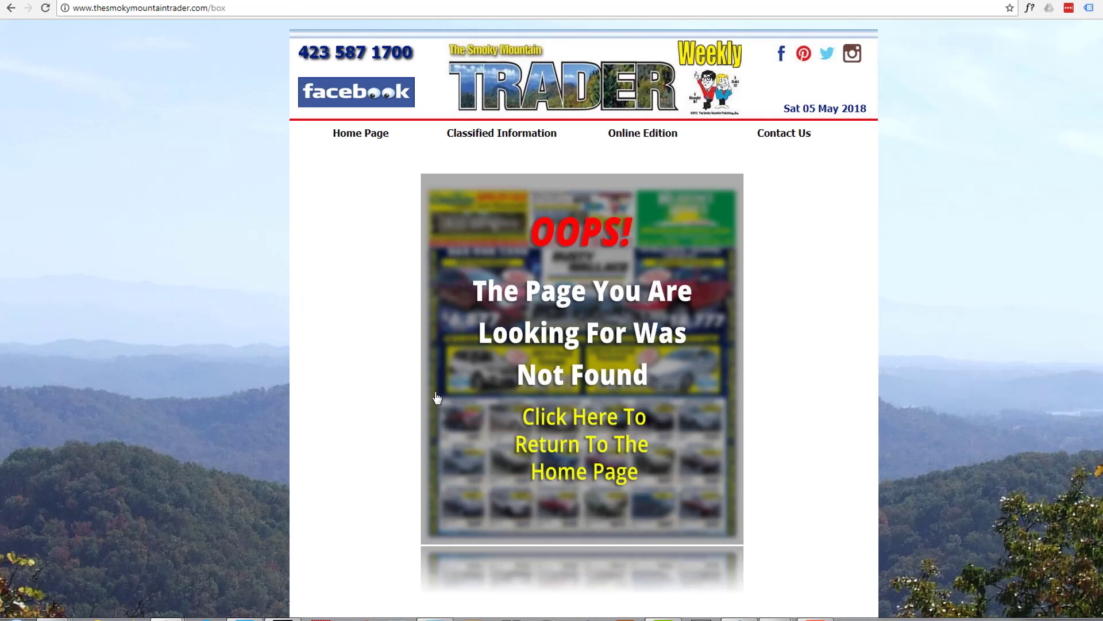
{"action": "left_click", "coordinate": [564, 352]}
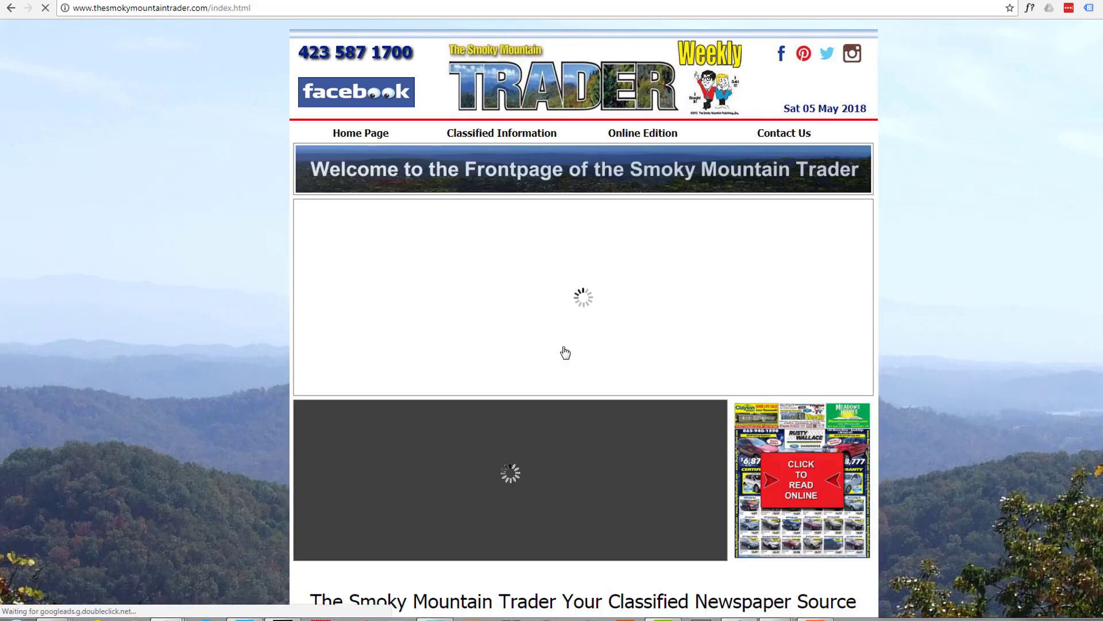